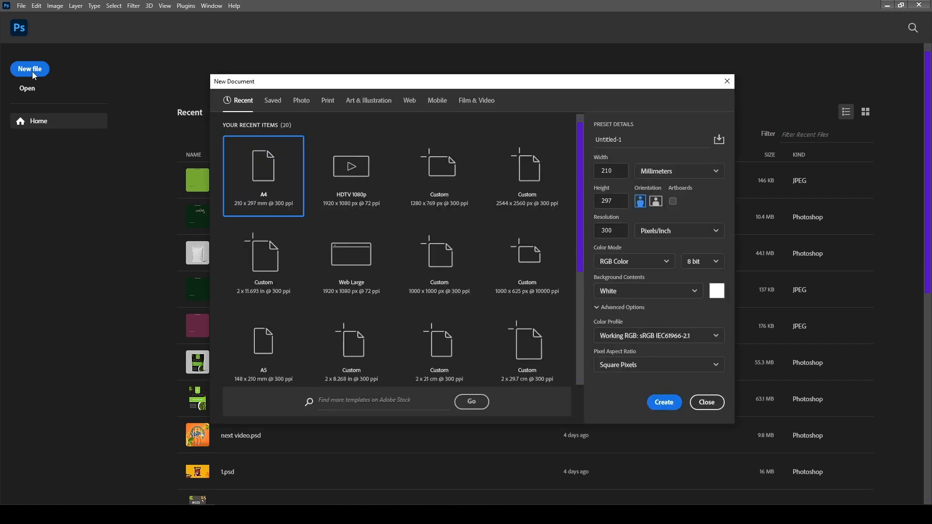
Create a 210 x 297 mm A4 document at 300 ppi and place the city skyline photo, scaled to fill the page
{"action": "left_click", "coordinate": [664, 404]}
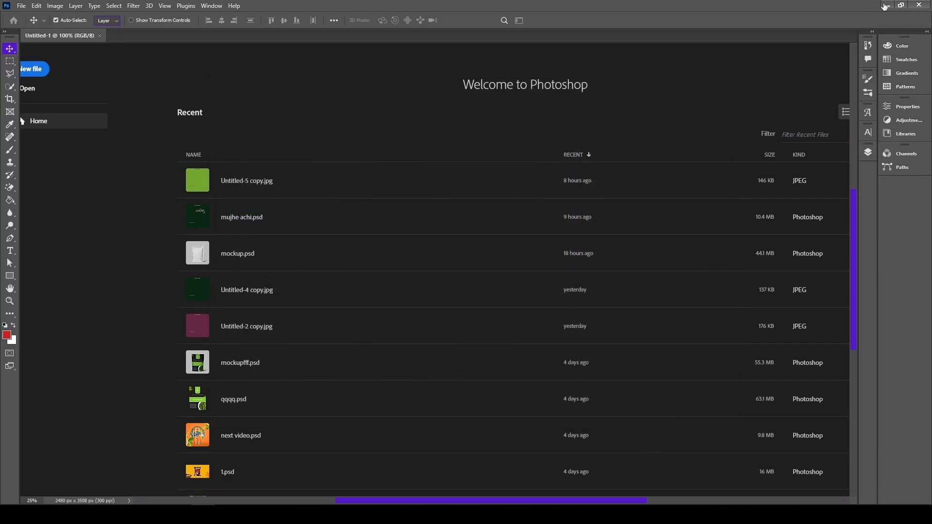
{"action": "left_click", "coordinate": [888, 6]}
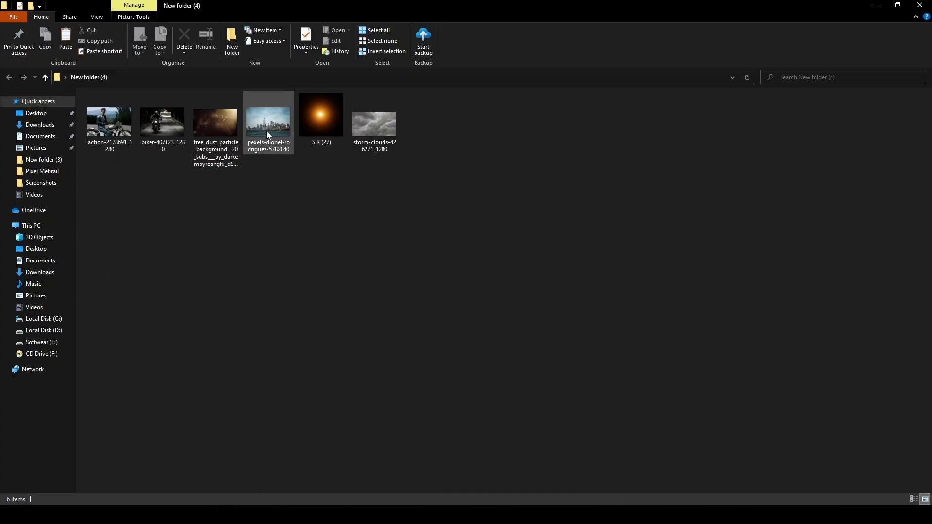
{"action": "left_click_drag", "start_coordinate": [270, 130], "coordinate": [431, 193]}
{"action": "left_click_drag", "start_coordinate": [585, 168], "coordinate": [767, 46]}
{"action": "left_click_drag", "start_coordinate": [444, 276], "coordinate": [443, 301]}
{"action": "left_click", "coordinate": [481, 20]}
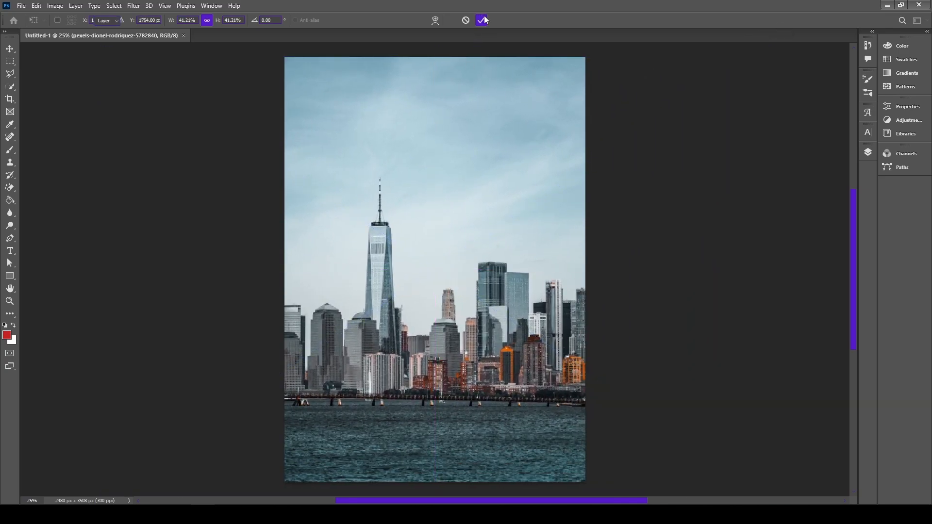
Select the skyline buildings and the bridge in front of them with the Quick Selection tool, leaving out sky and water
{"action": "left_click", "coordinate": [10, 86]}
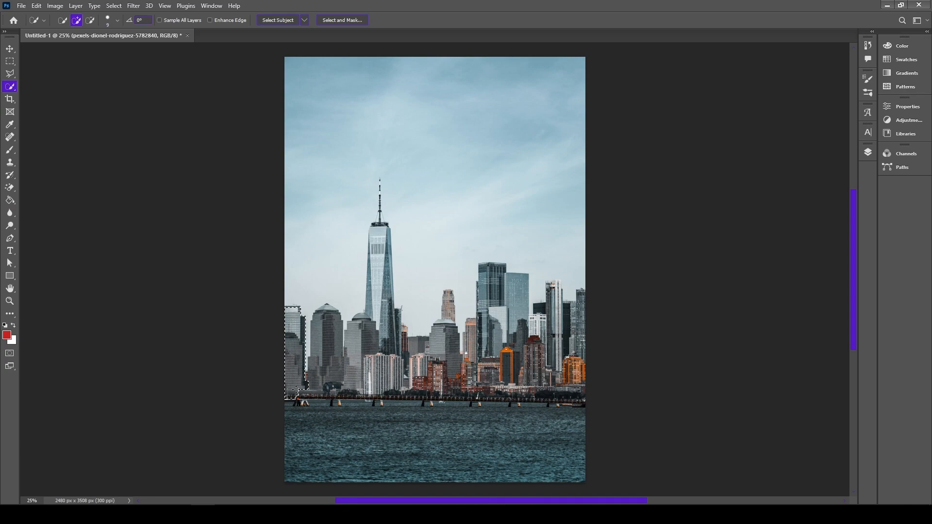
{"action": "left_click_drag", "start_coordinate": [376, 372], "coordinate": [598, 386]}
{"action": "mouse_move", "coordinate": [577, 340]}
{"action": "left_mouse_down"}
{"action": "mouse_move", "coordinate": [572, 318]}
{"action": "mouse_move", "coordinate": [556, 335]}
{"action": "mouse_move", "coordinate": [540, 318]}
{"action": "mouse_move", "coordinate": [552, 291]}
{"action": "mouse_move", "coordinate": [532, 306]}
{"action": "mouse_move", "coordinate": [490, 281]}
{"action": "mouse_move", "coordinate": [472, 332]}
{"action": "mouse_move", "coordinate": [447, 319]}
{"action": "mouse_move", "coordinate": [412, 369]}
{"action": "left_mouse_up"}
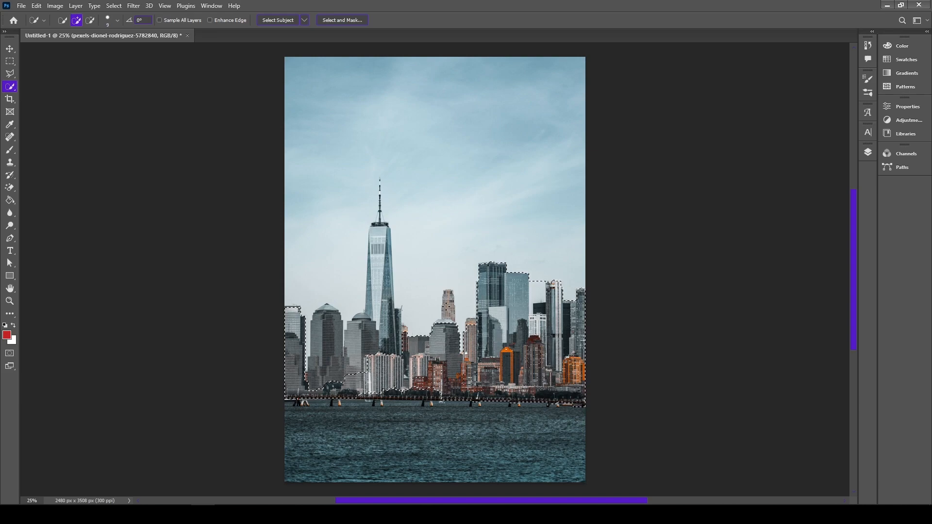
{"action": "mouse_move", "coordinate": [297, 343]}
{"action": "left_mouse_down"}
{"action": "mouse_move", "coordinate": [335, 347]}
{"action": "mouse_move", "coordinate": [381, 239]}
{"action": "left_mouse_up"}
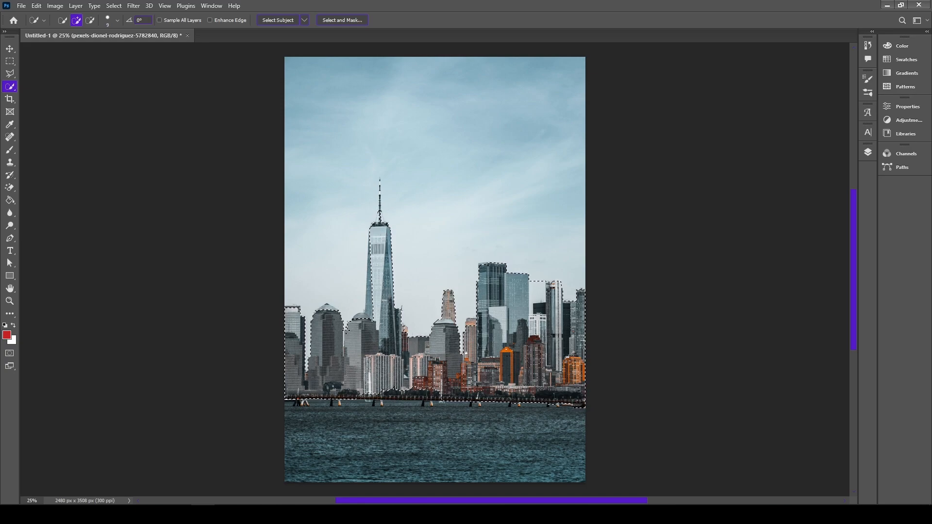
Subtract the patch of sky between the glass tower and the tall white tower from the skyline selection
{"action": "key", "text": "ctrl+plus"}
{"action": "key", "text": "ctrl+plus"}
{"action": "left_click_drag", "start_coordinate": [303, 359], "coordinate": [287, 363]}
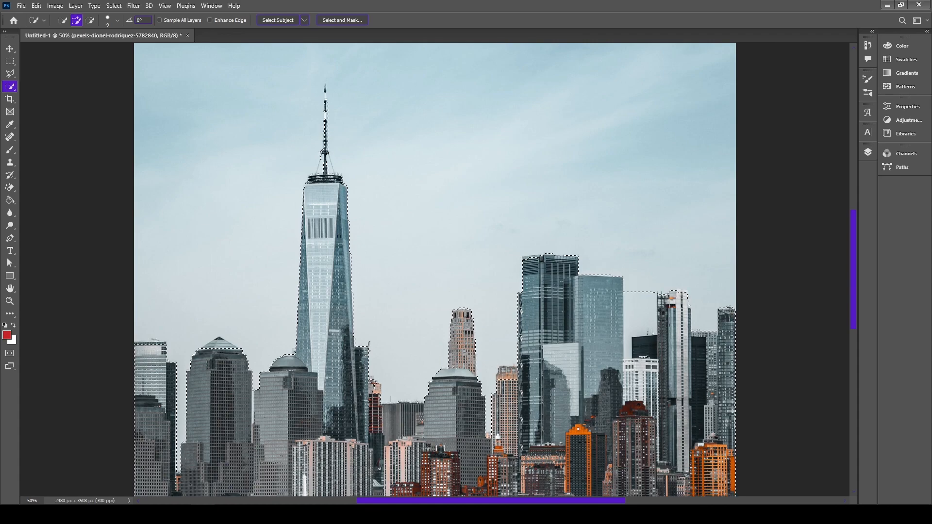
{"action": "mouse_move", "coordinate": [218, 359]}
{"action": "left_mouse_down"}
{"action": "mouse_move", "coordinate": [367, 276]}
{"action": "mouse_move", "coordinate": [374, 262]}
{"action": "left_mouse_up"}
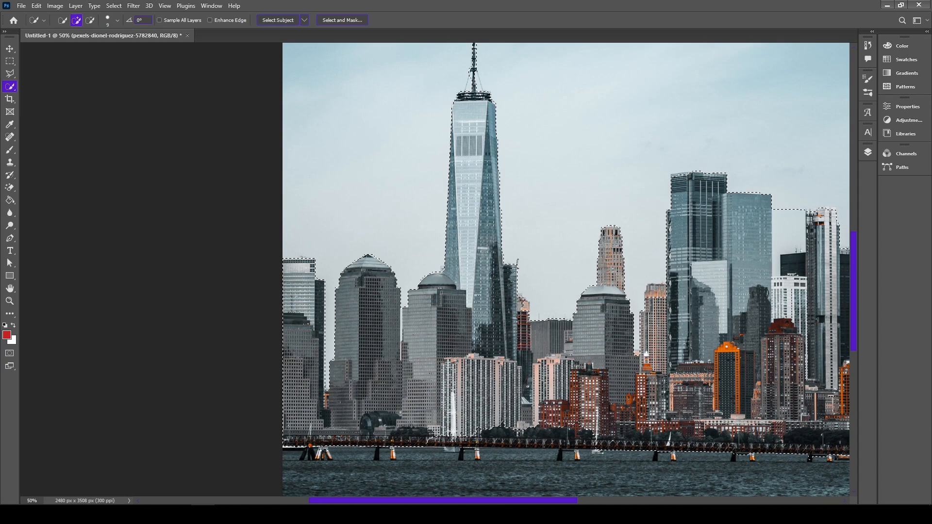
{"action": "left_click_drag", "start_coordinate": [580, 364], "coordinate": [373, 361]}
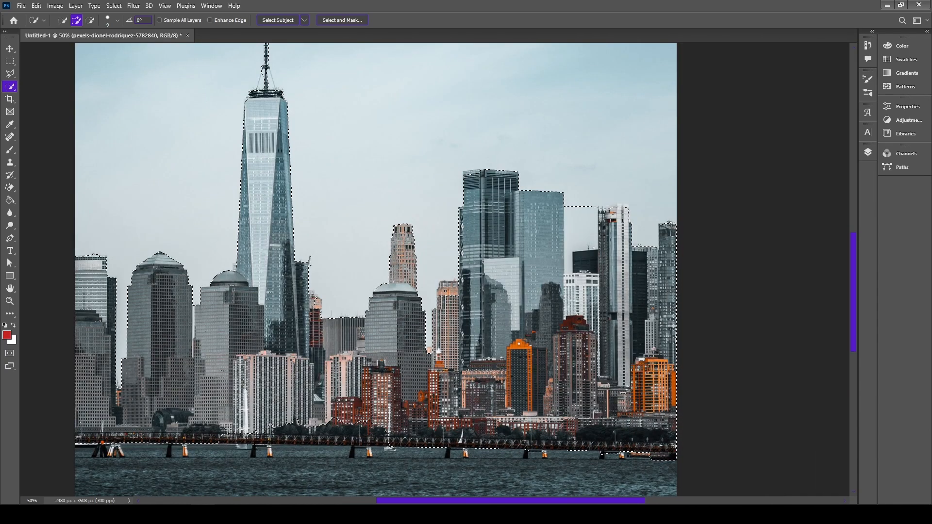
{"action": "scroll", "coordinate": [264, 31], "scroll_direction": "up", "scroll_amount": 1}
{"action": "left_click", "coordinate": [89, 20]}
{"action": "left_click", "coordinate": [576, 243]}
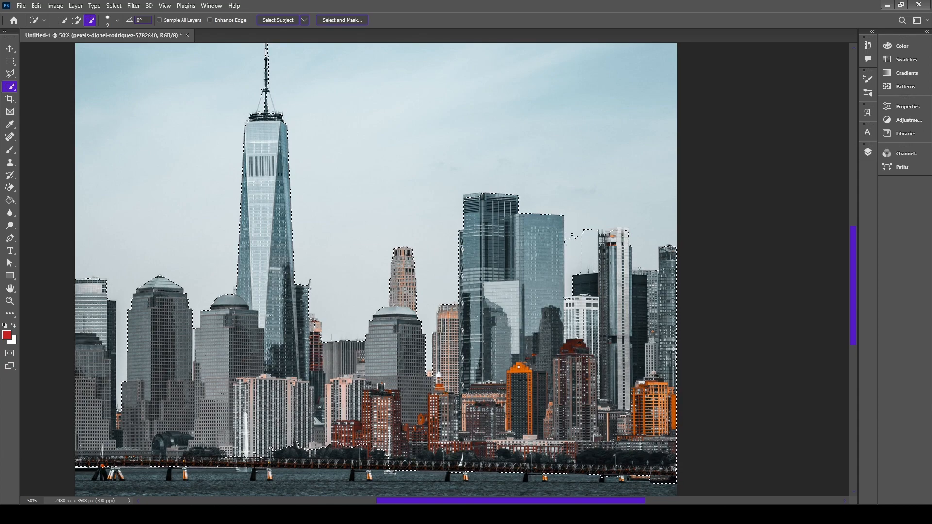
{"action": "left_click", "coordinate": [587, 246]}
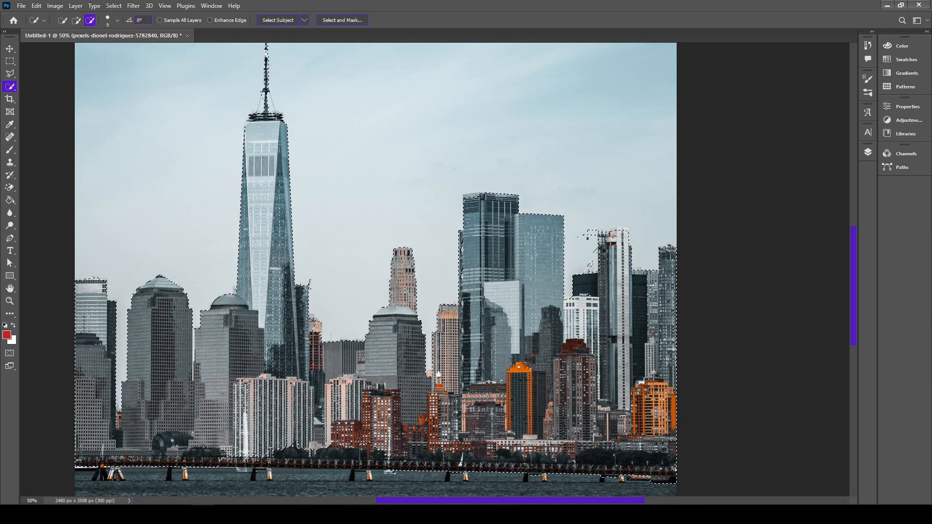
{"action": "left_click", "coordinate": [590, 261]}
Clean up the selection's lower edge by subtracting the water area that spills below the bridge
{"action": "left_click_drag", "start_coordinate": [629, 149], "coordinate": [532, 152]}
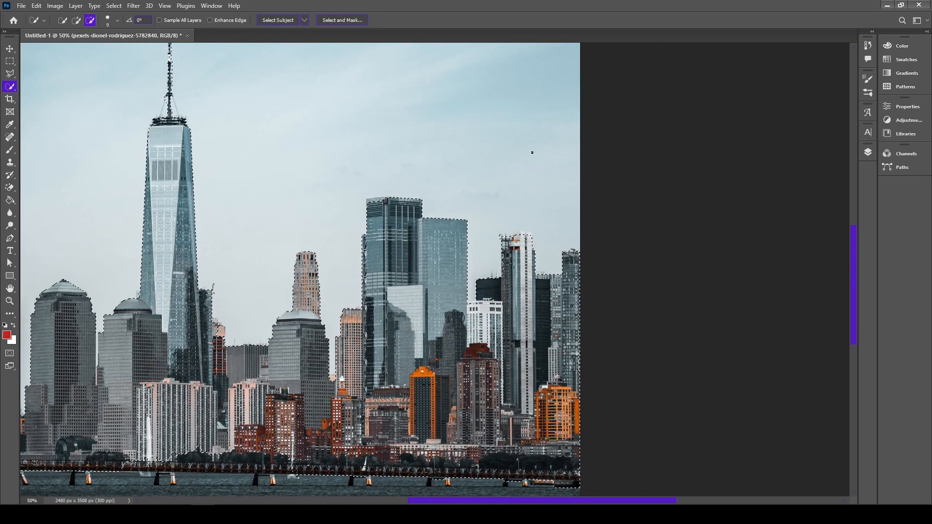
{"action": "left_click_drag", "start_coordinate": [392, 397], "coordinate": [664, 257]}
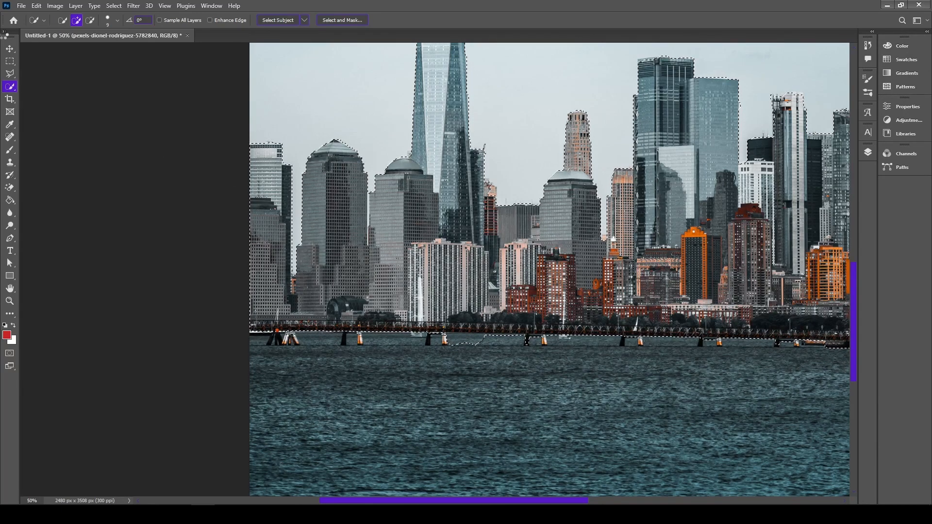
{"action": "left_click_drag", "start_coordinate": [479, 338], "coordinate": [466, 342]}
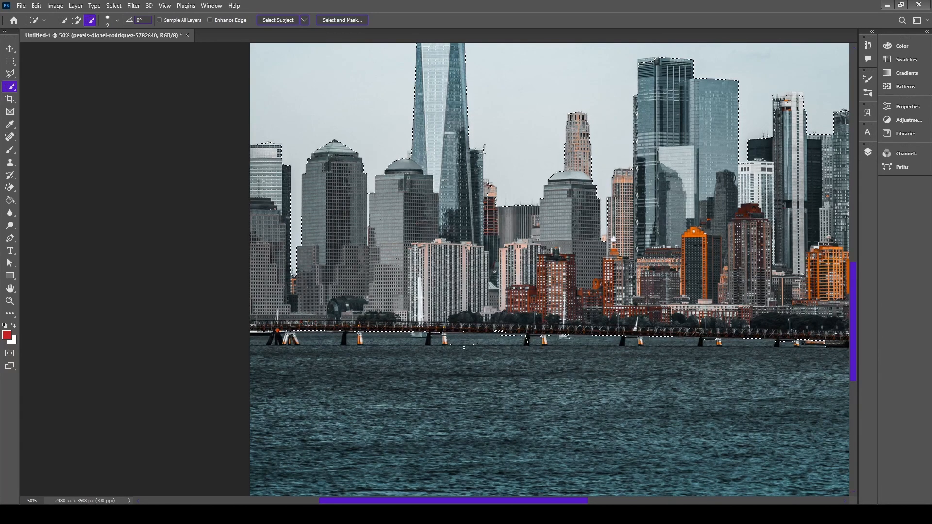
Copy the selected skyline to a new layer and hide the original photo layer
{"action": "scroll", "coordinate": [527, 340], "scroll_direction": "down", "scroll_amount": 4}
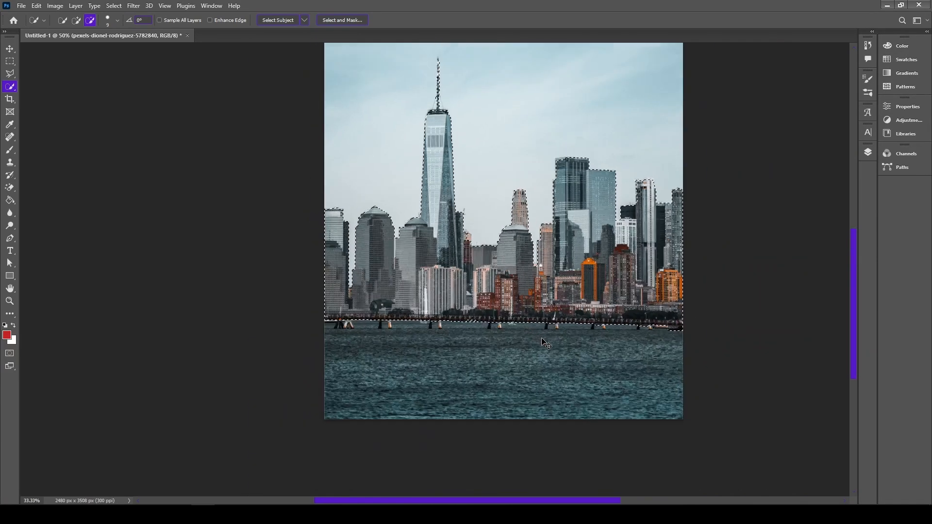
{"action": "key", "text": "ctrl+plus"}
{"action": "key", "text": "ctrl+j"}
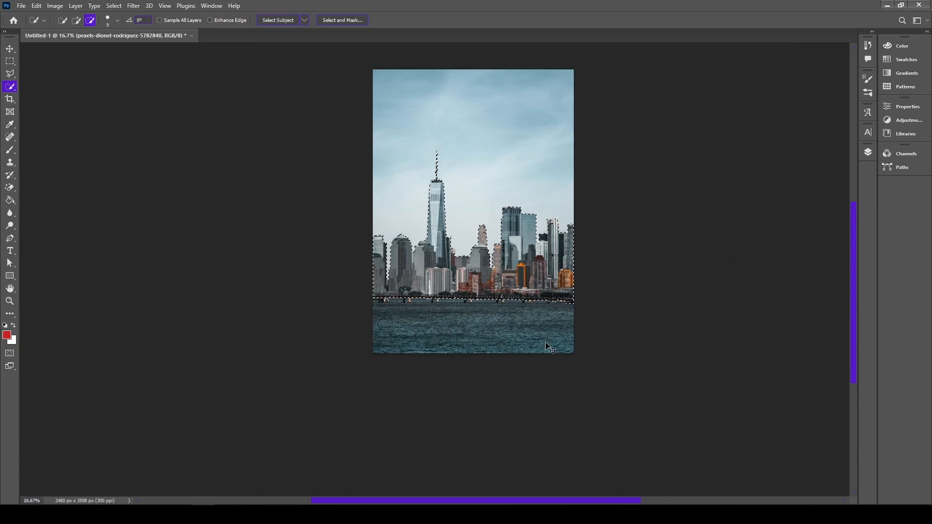
{"action": "left_click", "coordinate": [868, 153]}
{"action": "left_click", "coordinate": [748, 231]}
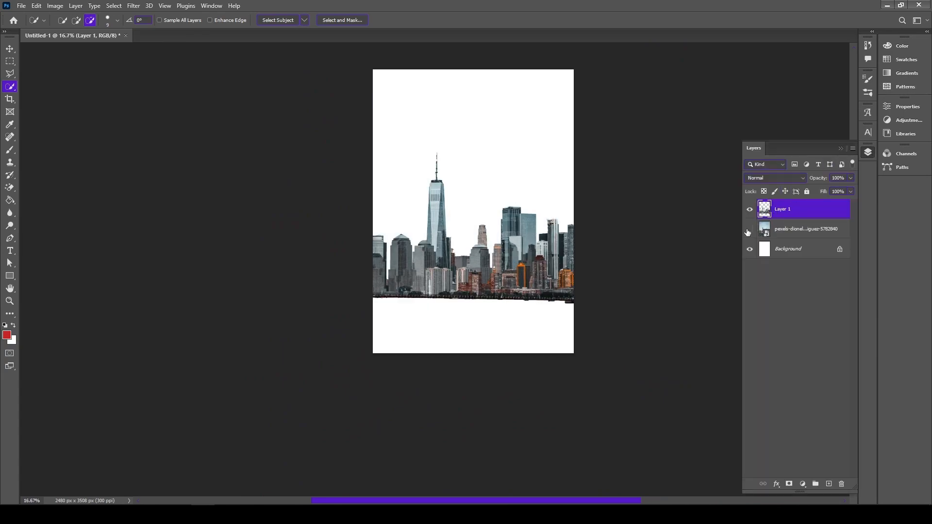
Apply a Vibrance adjustment to the cut-out skyline with vibrance -100 and saturation -26
{"action": "left_click", "coordinate": [11, 49]}
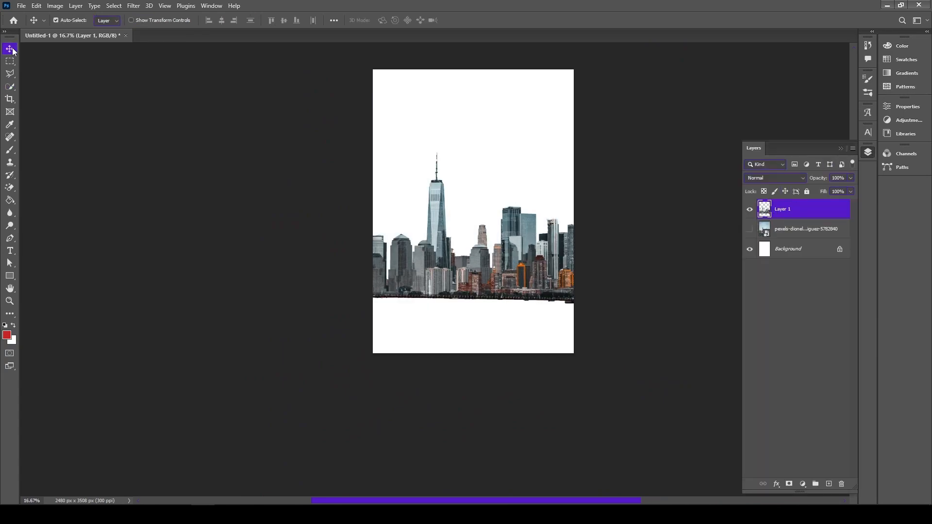
{"action": "left_click", "coordinate": [54, 6]}
{"action": "mouse_move", "coordinate": [73, 30]}
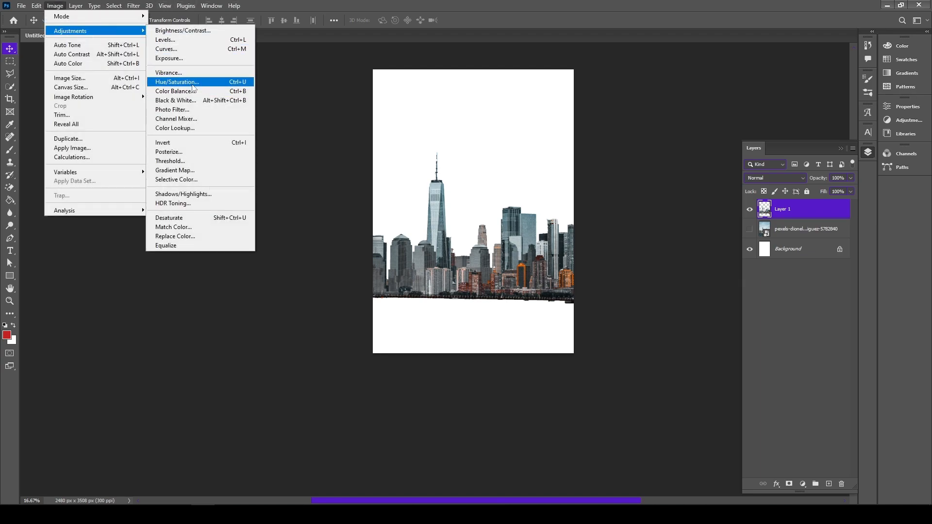
{"action": "left_click", "coordinate": [193, 73]}
{"action": "left_click_drag", "start_coordinate": [400, 172], "coordinate": [365, 175]}
{"action": "left_click_drag", "start_coordinate": [432, 193], "coordinate": [427, 196]}
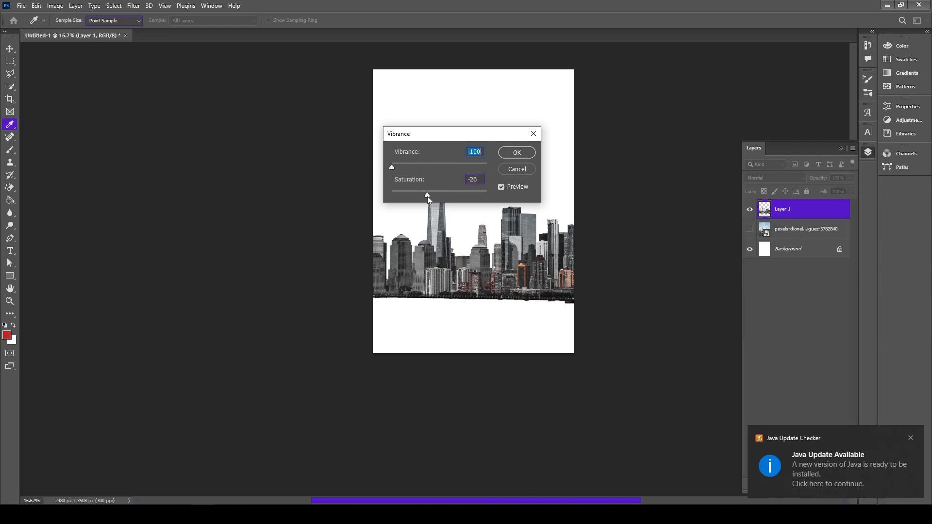
{"action": "left_click", "coordinate": [517, 152]}
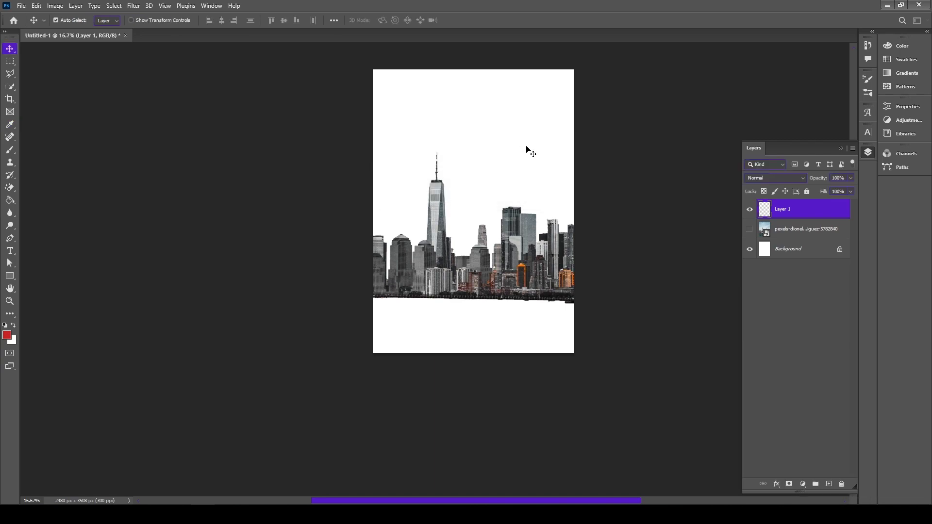
Apply a second Vibrance adjustment to the skyline with vibrance -3 and saturation -65
{"action": "left_click", "coordinate": [54, 5]}
{"action": "mouse_move", "coordinate": [97, 30]}
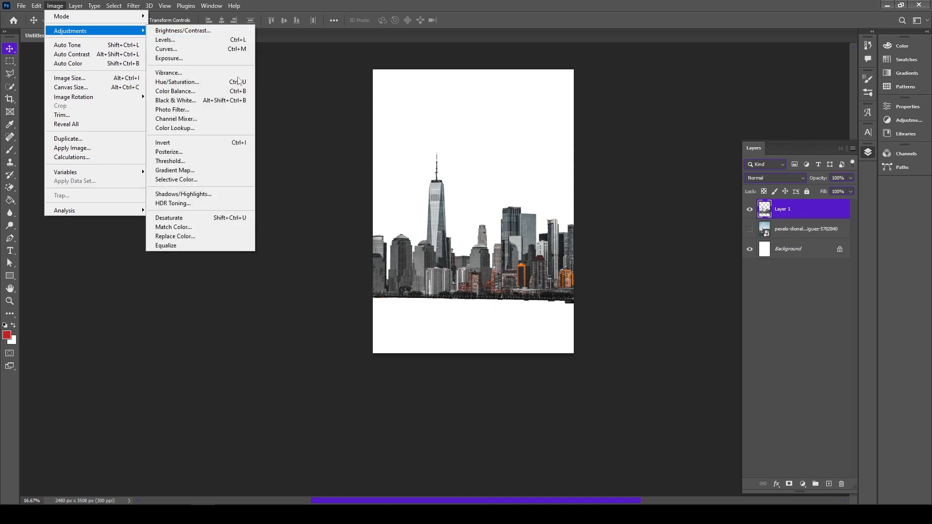
{"action": "left_click", "coordinate": [168, 72]}
{"action": "left_click_drag", "start_coordinate": [437, 195], "coordinate": [381, 193]}
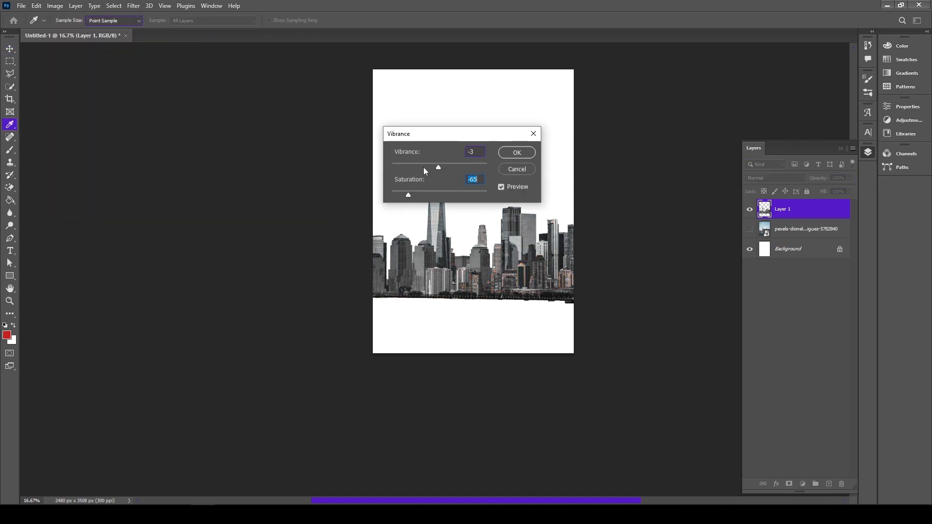
{"action": "left_click", "coordinate": [517, 153]}
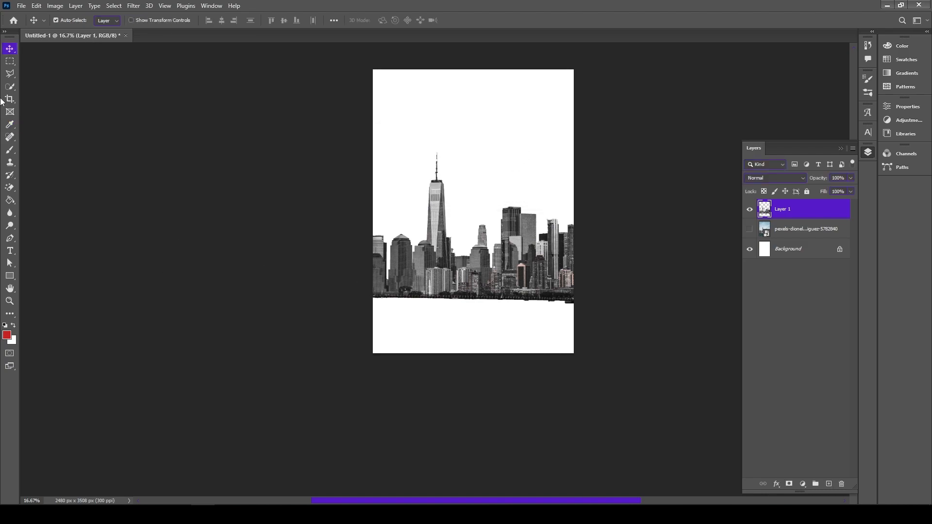
Delete the hidden original photo layer and move the skyline slightly up on the page
{"action": "left_click", "coordinate": [803, 232]}
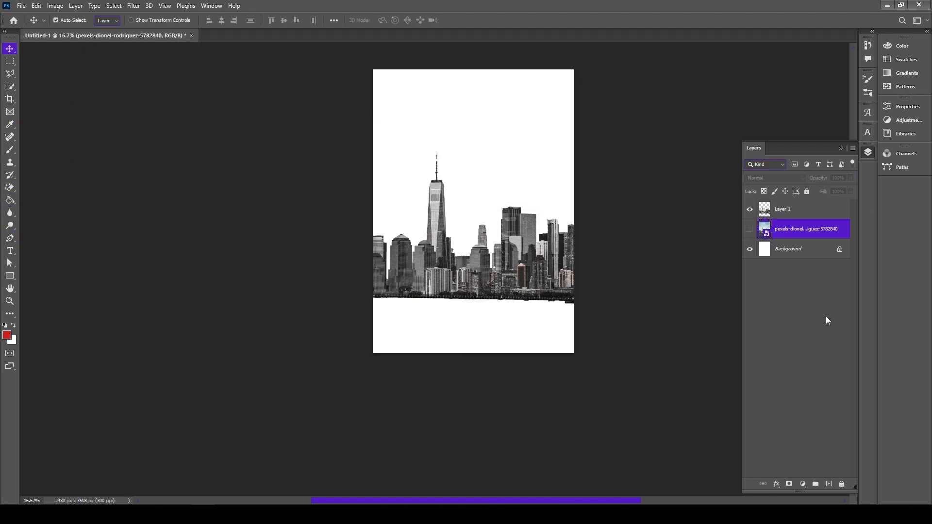
{"action": "key", "text": "Delete"}
{"action": "mouse_move", "coordinate": [484, 292]}
{"action": "left_mouse_down"}
{"action": "mouse_move", "coordinate": [484, 275]}
{"action": "mouse_move", "coordinate": [483, 283]}
{"action": "left_mouse_up"}
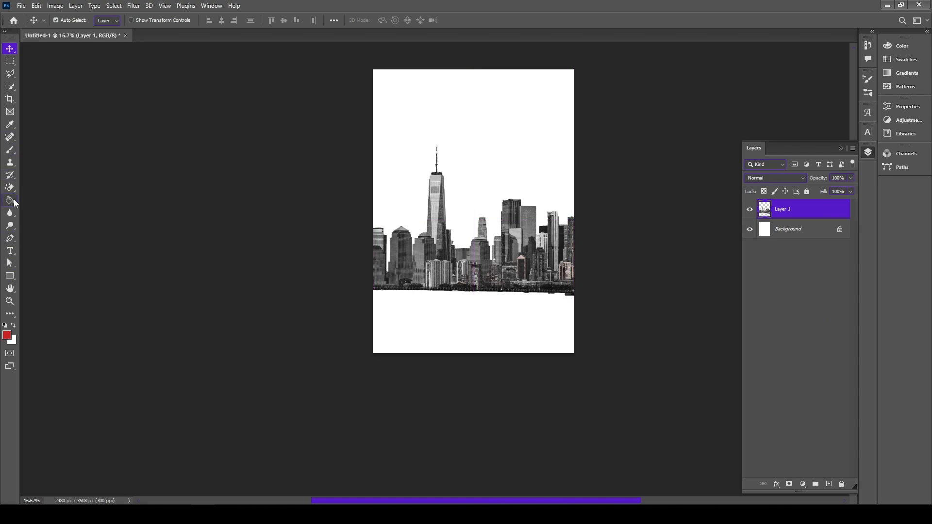
Set up the Gradient tool with the black-to-white preset from the Basics group
{"action": "left_click", "coordinate": [11, 315]}
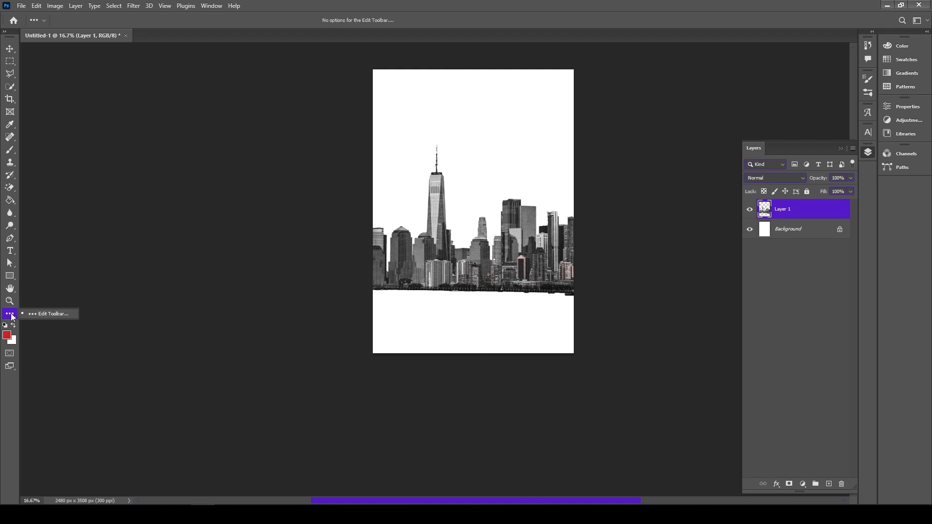
{"action": "left_click", "coordinate": [9, 200]}
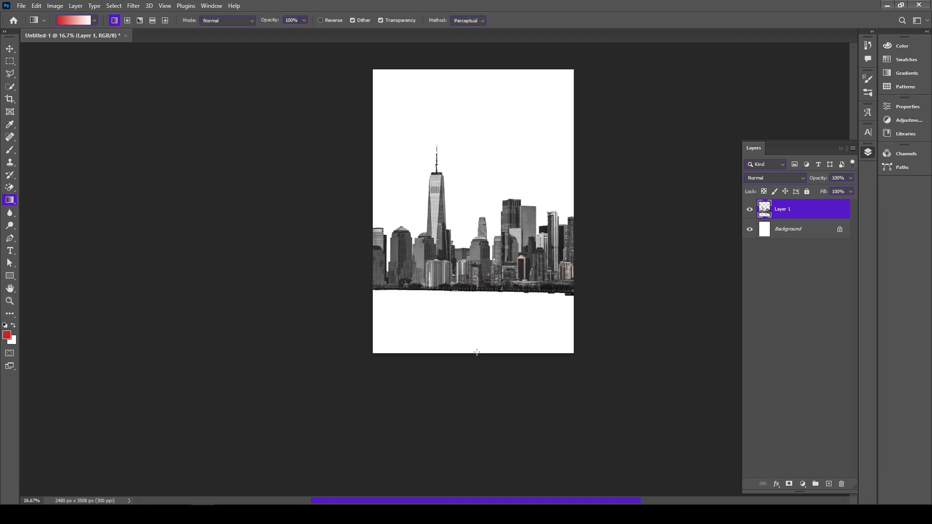
{"action": "left_click", "coordinate": [94, 21]}
{"action": "left_click", "coordinate": [21, 39]}
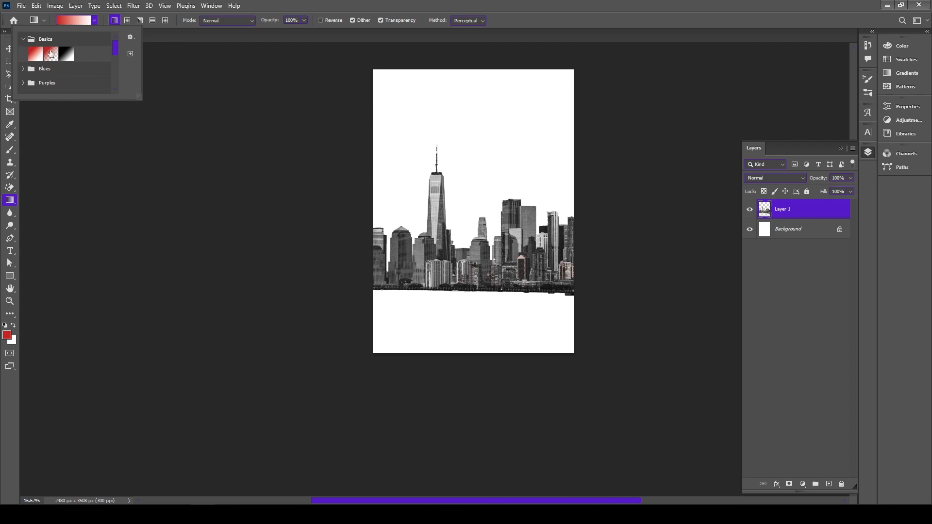
{"action": "left_click", "coordinate": [66, 54]}
{"action": "left_click_drag", "start_coordinate": [469, 357], "coordinate": [469, 308]}
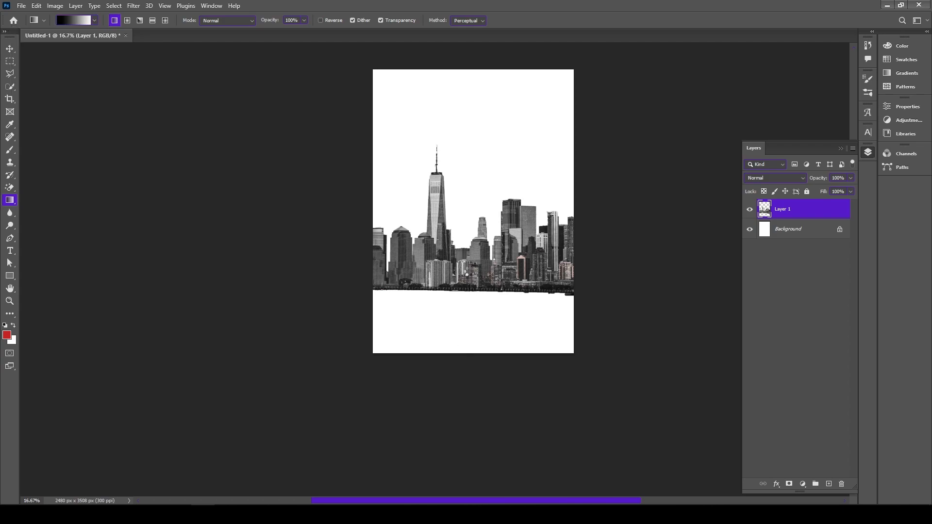
{"action": "left_click_drag", "start_coordinate": [469, 357], "coordinate": [474, 271]}
{"action": "key", "text": "ctrl+z"}
Unlock the background layer and fill it with a linear gradient from black at the page's bottom to white near its top
{"action": "left_click", "coordinate": [840, 229]}
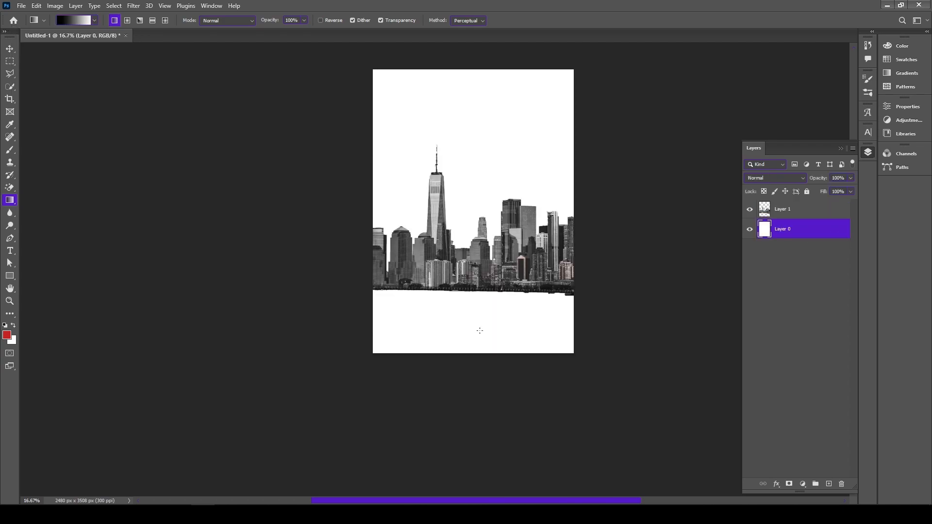
{"action": "left_click_drag", "start_coordinate": [462, 256], "coordinate": [462, 257]}
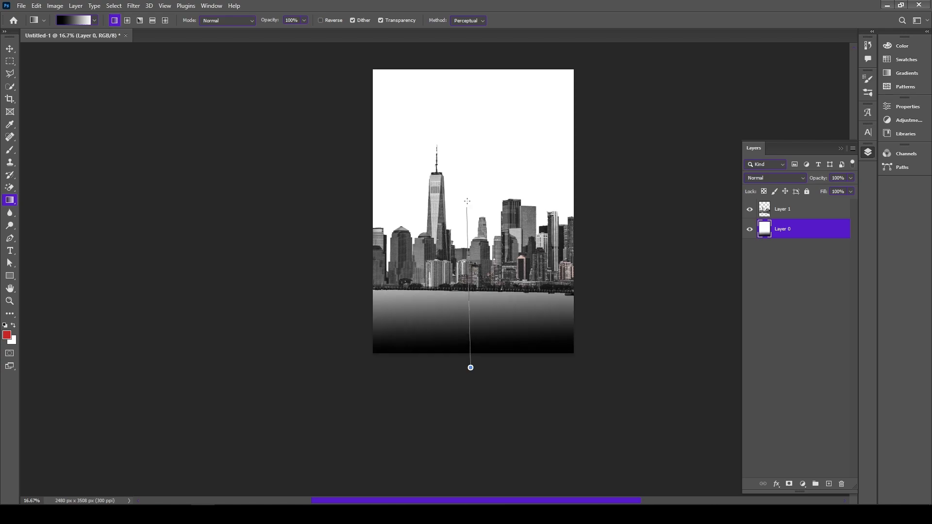
{"action": "left_click_drag", "start_coordinate": [467, 201], "coordinate": [468, 200]}
{"action": "left_click_drag", "start_coordinate": [475, 149], "coordinate": [476, 150]}
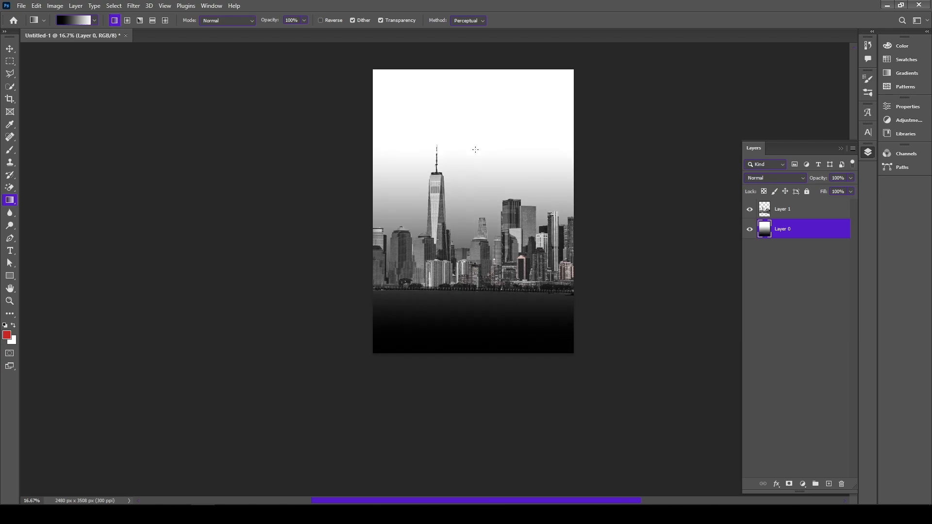
{"action": "left_click_drag", "start_coordinate": [501, 361], "coordinate": [497, 87]}
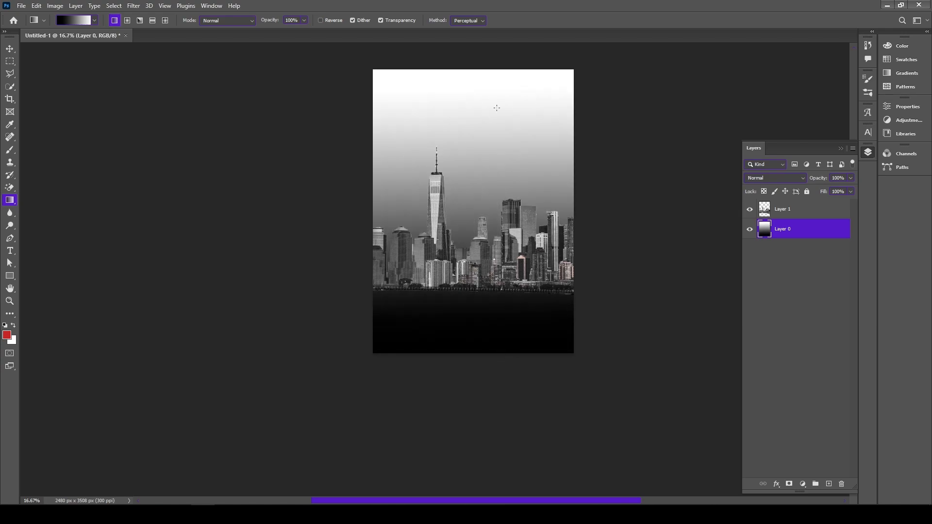
Move the skyline slightly down so it blends into the dark area and deselect the layers
{"action": "left_click", "coordinate": [10, 50]}
{"action": "left_click", "coordinate": [302, 233]}
{"action": "left_click_drag", "start_coordinate": [415, 276], "coordinate": [415, 279]}
{"action": "left_click", "coordinate": [733, 233]}
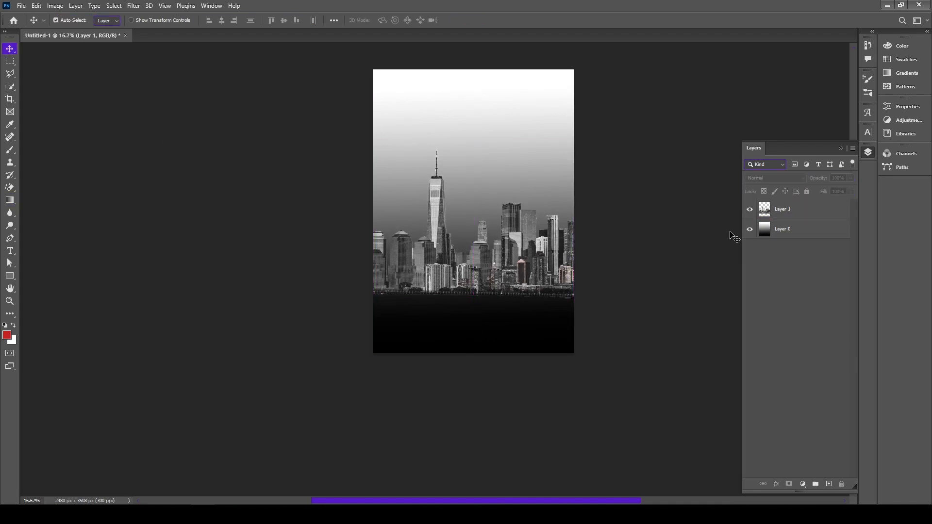
Place the storm-clouds-426271_1280 image in the poster and enlarge it to cover the sky
{"action": "left_click", "coordinate": [887, 5]}
{"action": "left_click_drag", "start_coordinate": [351, 114], "coordinate": [441, 180]}
{"action": "left_click_drag", "start_coordinate": [572, 155], "coordinate": [719, 73]}
{"action": "left_click_drag", "start_coordinate": [487, 218], "coordinate": [491, 172]}
{"action": "left_click", "coordinate": [479, 21]}
Put the storm clouds layer directly below the skyline layer and shift the clouds slightly up
{"action": "left_click_drag", "start_coordinate": [787, 210], "coordinate": [786, 239]}
{"action": "left_click_drag", "start_coordinate": [495, 167], "coordinate": [493, 146]}
{"action": "left_click", "coordinate": [488, 277]}
{"action": "left_click", "coordinate": [495, 182]}
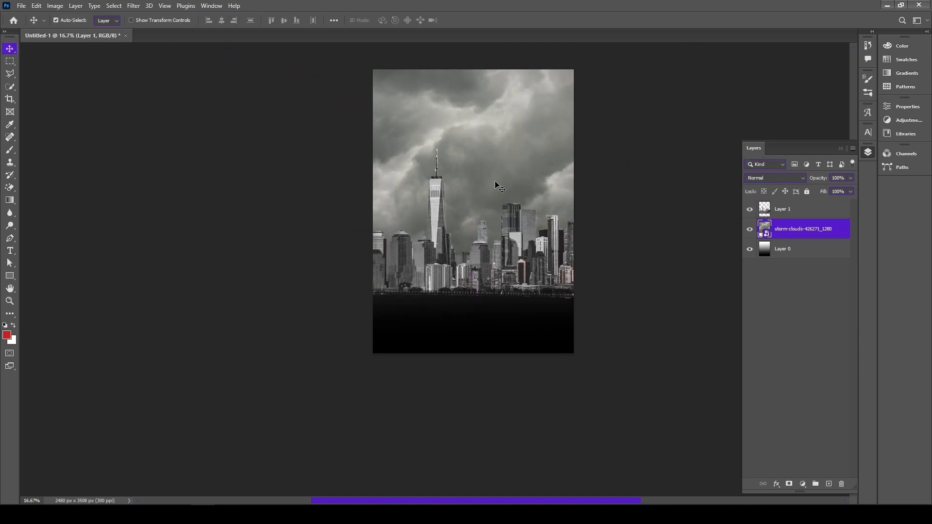
Lower the saturation of the storm clouds with a Vibrance adjustment until they look gray
{"action": "left_click", "coordinate": [55, 5]}
{"action": "mouse_move", "coordinate": [97, 31]}
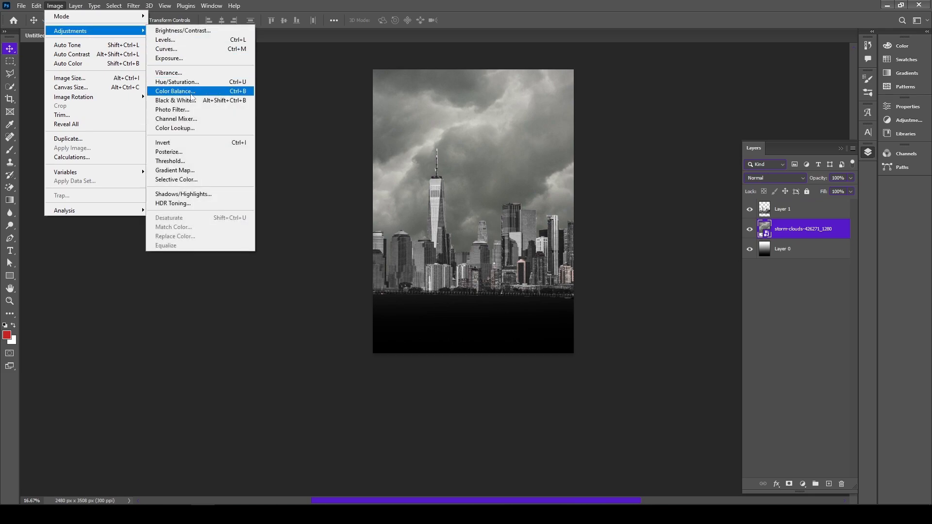
{"action": "left_click", "coordinate": [175, 73]}
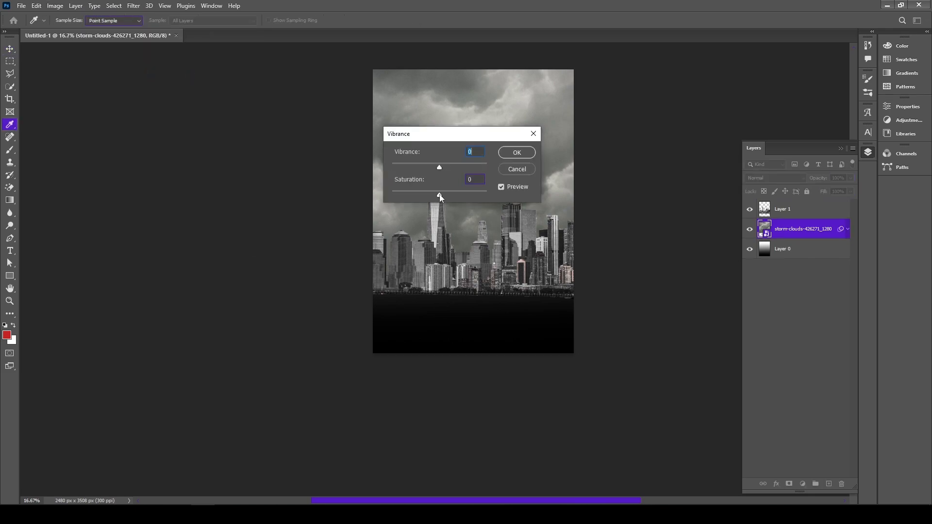
{"action": "key", "text": "Tab"}
{"action": "key", "text": "Return"}
{"action": "key", "text": "v"}
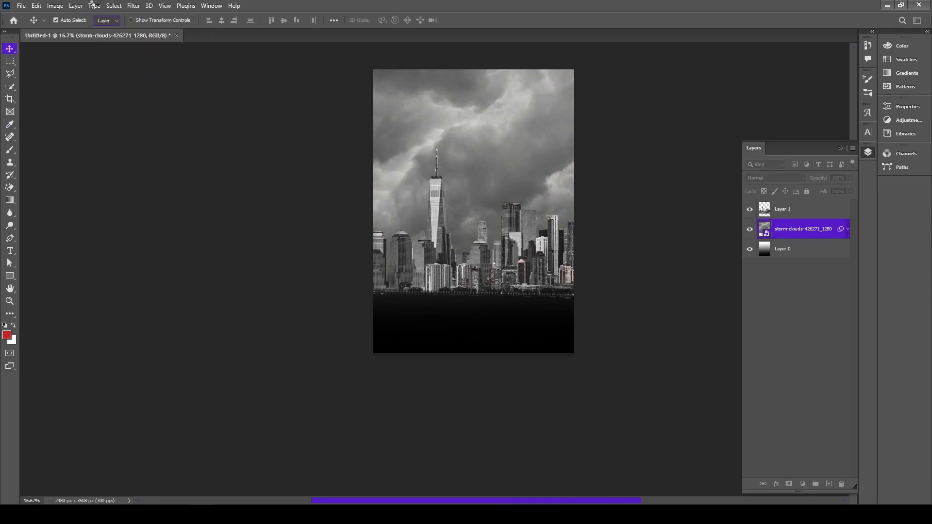
Darken the storm clouds with a Curves adjustment by pulling the RGB curve slightly down, and deselect the layer
{"action": "left_click", "coordinate": [54, 5]}
{"action": "mouse_move", "coordinate": [99, 32]}
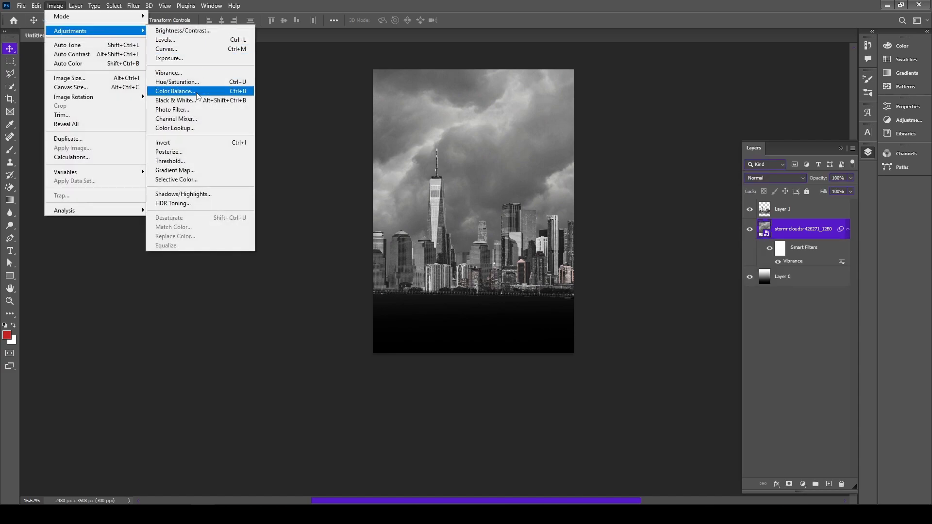
{"action": "left_click", "coordinate": [187, 49]}
{"action": "left_click_drag", "start_coordinate": [340, 79], "coordinate": [661, 81]}
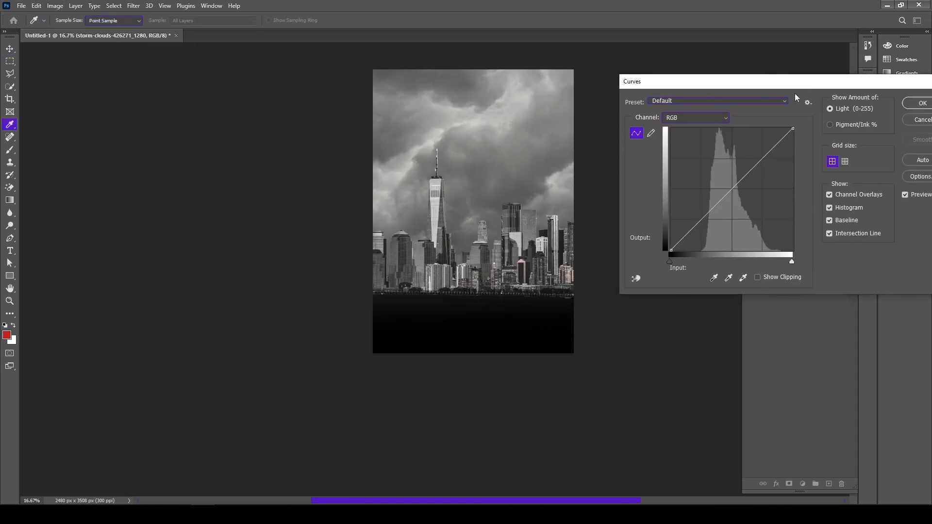
{"action": "left_click_drag", "start_coordinate": [738, 195], "coordinate": [738, 196]}
{"action": "left_click", "coordinate": [924, 104]}
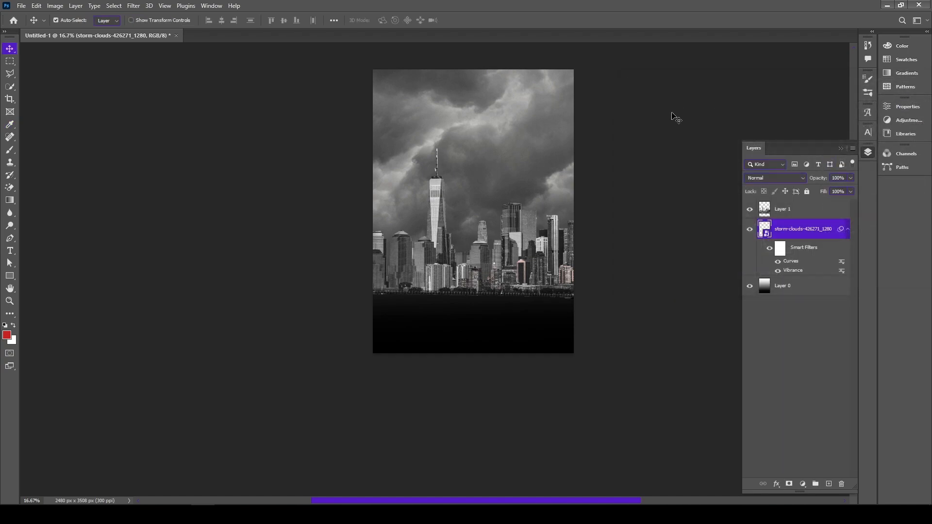
{"action": "left_click", "coordinate": [675, 121]}
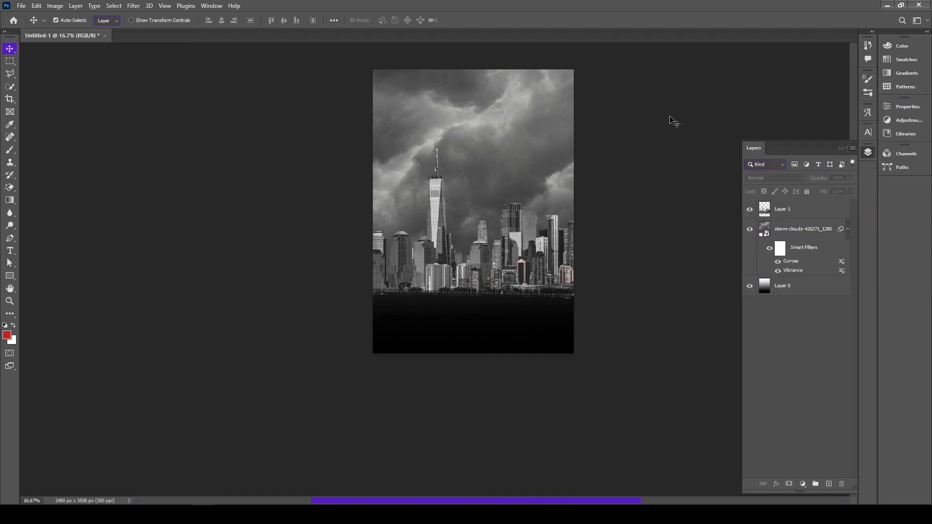
Open action-2178691_1280.jpg as a separate document and roughly select the man with the Quick Selection tool
{"action": "left_click", "coordinate": [886, 5]}
{"action": "left_click_drag", "start_coordinate": [109, 121], "coordinate": [392, 34]}
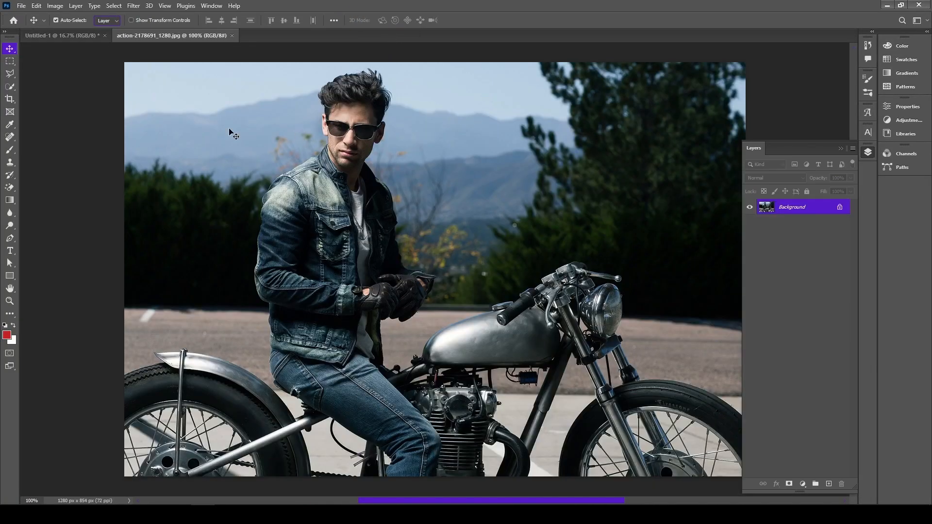
{"action": "scroll", "coordinate": [289, 135], "scroll_direction": "down", "scroll_amount": 1}
{"action": "key", "text": "w"}
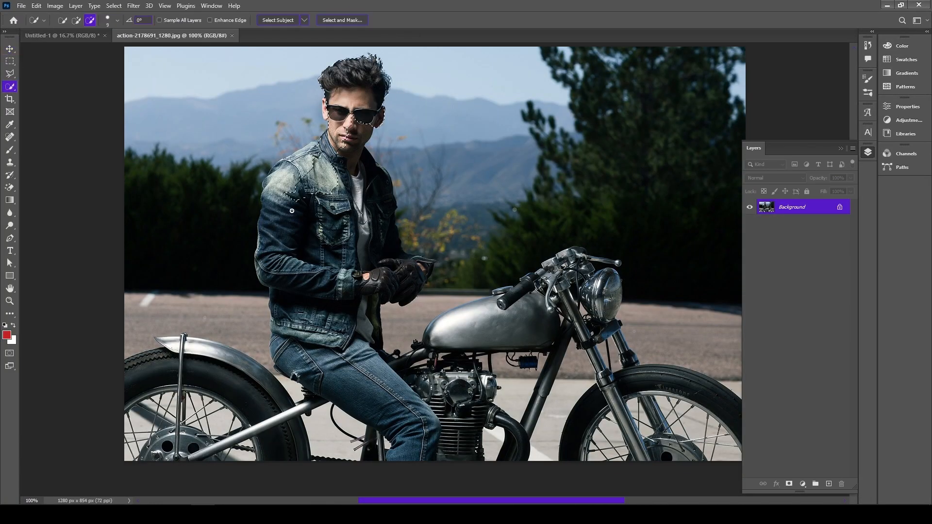
{"action": "left_click_drag", "start_coordinate": [350, 205], "coordinate": [378, 237]}
{"action": "left_click_drag", "start_coordinate": [342, 362], "coordinate": [359, 365]}
Add the missed edges of the man's shoulder and ear to the selection and check its outline down to the gloves
{"action": "scroll", "coordinate": [308, 162], "scroll_direction": "up", "scroll_amount": 1}
{"action": "key", "text": "ctrl+plus"}
{"action": "key", "text": "ctrl+plus"}
{"action": "scroll", "coordinate": [209, 173], "scroll_direction": "up", "scroll_amount": 10}
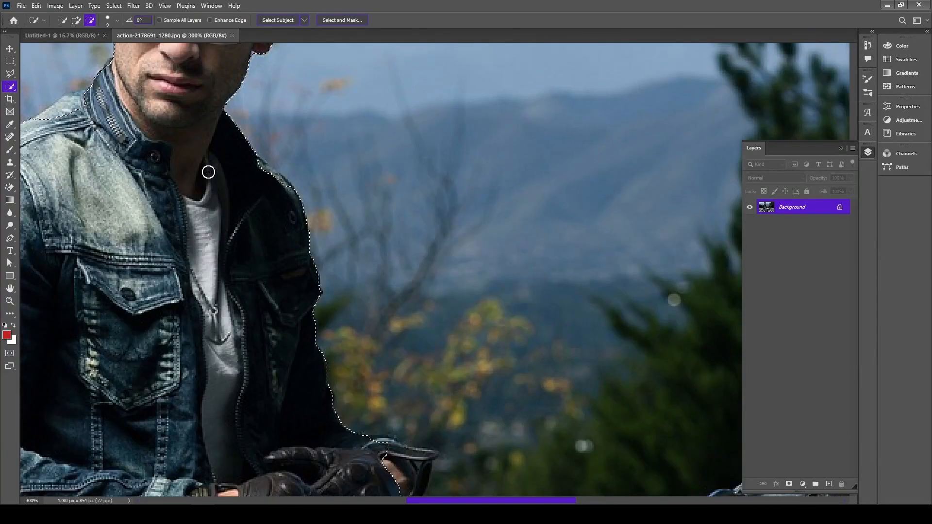
{"action": "left_click_drag", "start_coordinate": [213, 183], "coordinate": [355, 188]}
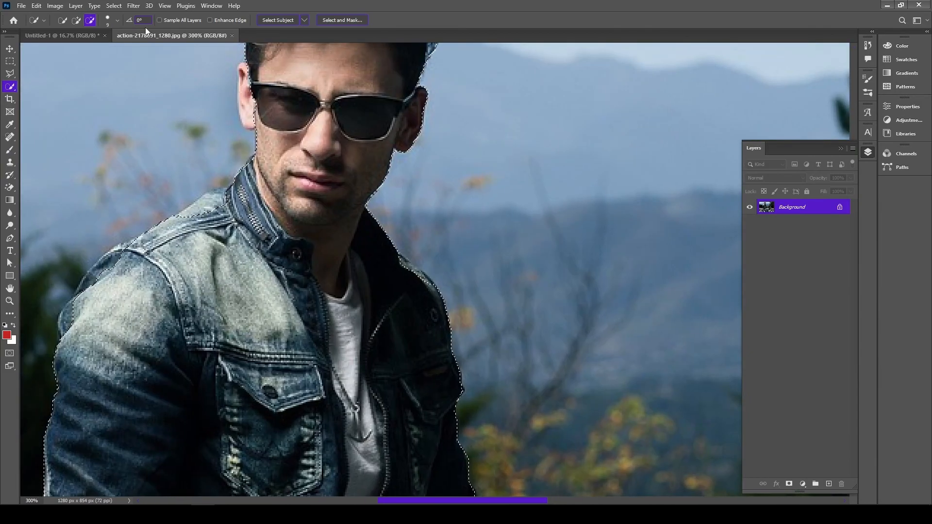
{"action": "left_click", "coordinate": [78, 21]}
{"action": "mouse_move", "coordinate": [124, 253]}
{"action": "left_mouse_down"}
{"action": "mouse_move", "coordinate": [184, 213]}
{"action": "mouse_move", "coordinate": [222, 203]}
{"action": "left_mouse_up"}
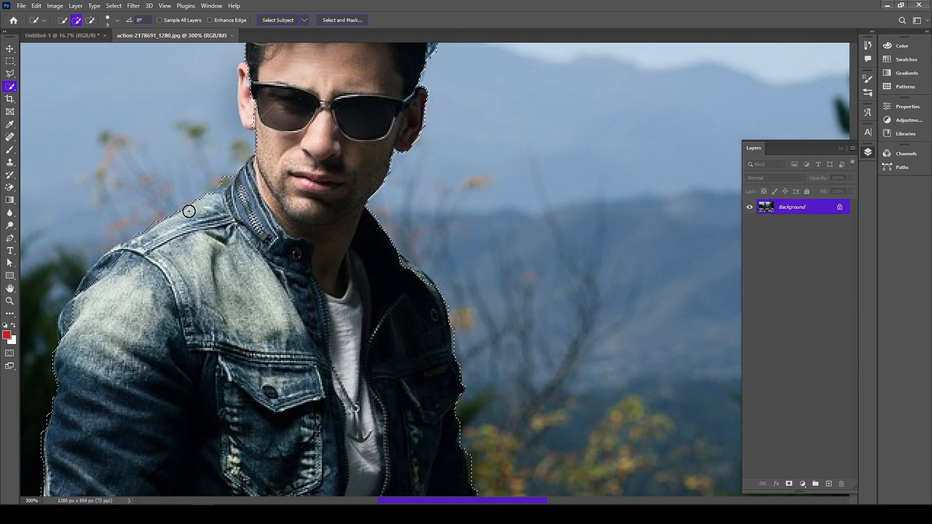
{"action": "mouse_move", "coordinate": [114, 259]}
{"action": "left_mouse_down"}
{"action": "mouse_move", "coordinate": [82, 299]}
{"action": "mouse_move", "coordinate": [91, 280]}
{"action": "left_mouse_up"}
{"action": "scroll", "coordinate": [133, 271], "scroll_direction": "up", "scroll_amount": 3}
{"action": "left_click_drag", "start_coordinate": [247, 214], "coordinate": [253, 194]}
{"action": "scroll", "coordinate": [291, 175], "scroll_direction": "up", "scroll_amount": 2}
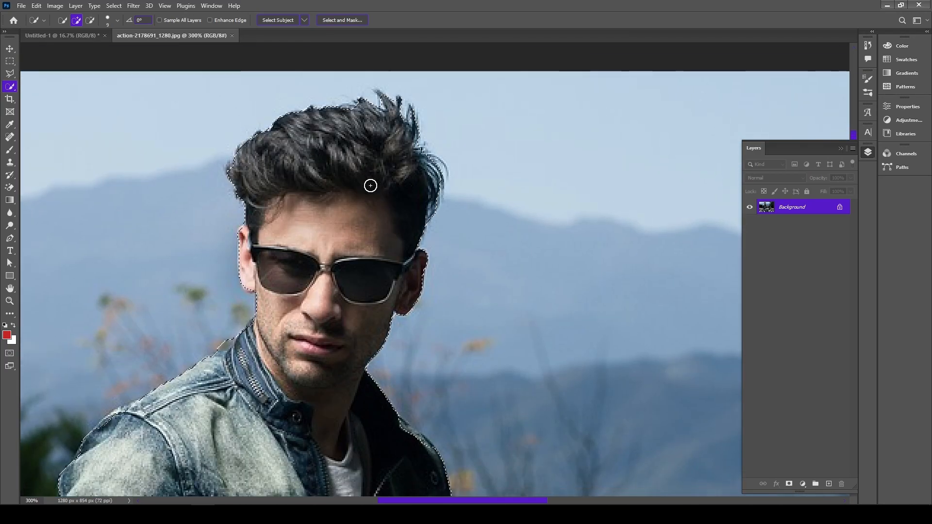
{"action": "scroll", "coordinate": [403, 233], "scroll_direction": "down", "scroll_amount": 4}
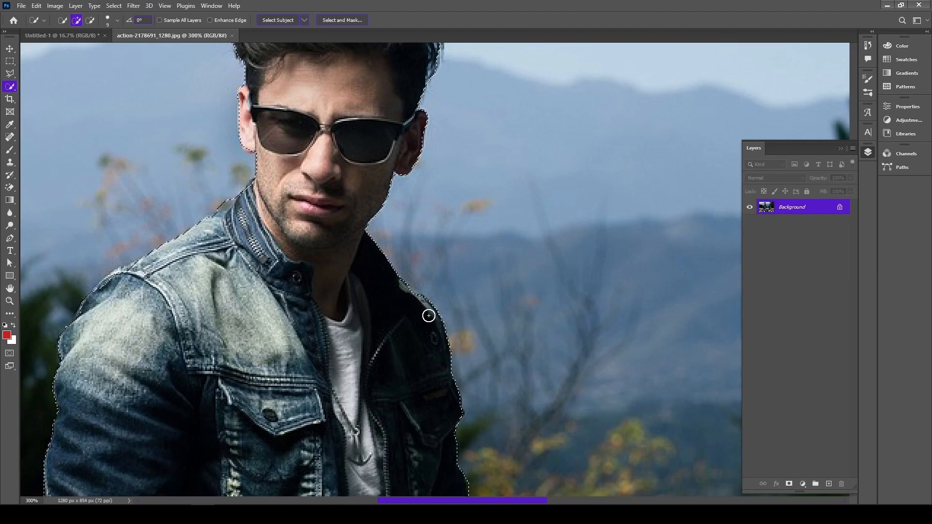
{"action": "scroll", "coordinate": [425, 315], "scroll_direction": "down", "scroll_amount": 7}
{"action": "scroll", "coordinate": [529, 367], "scroll_direction": "down", "scroll_amount": 3}
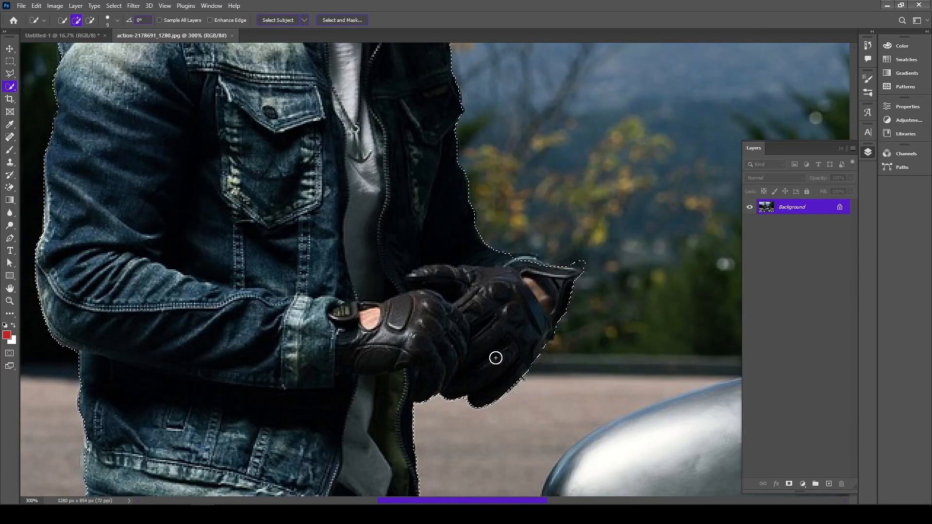
{"action": "scroll", "coordinate": [486, 349], "scroll_direction": "down", "scroll_amount": 5}
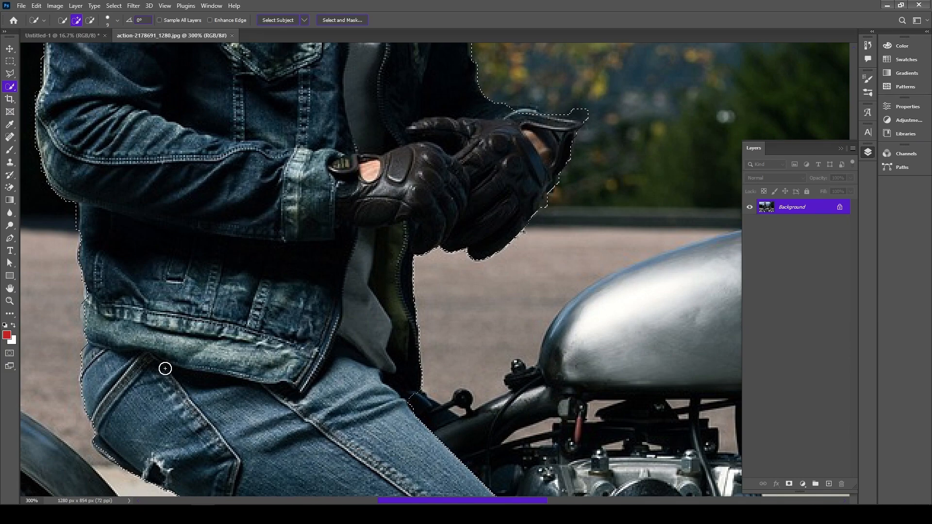
Subtract the trousers below the jacket hem from the man's selection
{"action": "left_click", "coordinate": [90, 23]}
{"action": "mouse_move", "coordinate": [392, 391]}
{"action": "left_mouse_down"}
{"action": "mouse_move", "coordinate": [331, 412]}
{"action": "mouse_move", "coordinate": [191, 389]}
{"action": "mouse_move", "coordinate": [93, 354]}
{"action": "mouse_move", "coordinate": [273, 467]}
{"action": "mouse_move", "coordinate": [406, 419]}
{"action": "left_mouse_up"}
{"action": "scroll", "coordinate": [422, 374], "scroll_direction": "up", "scroll_amount": 3}
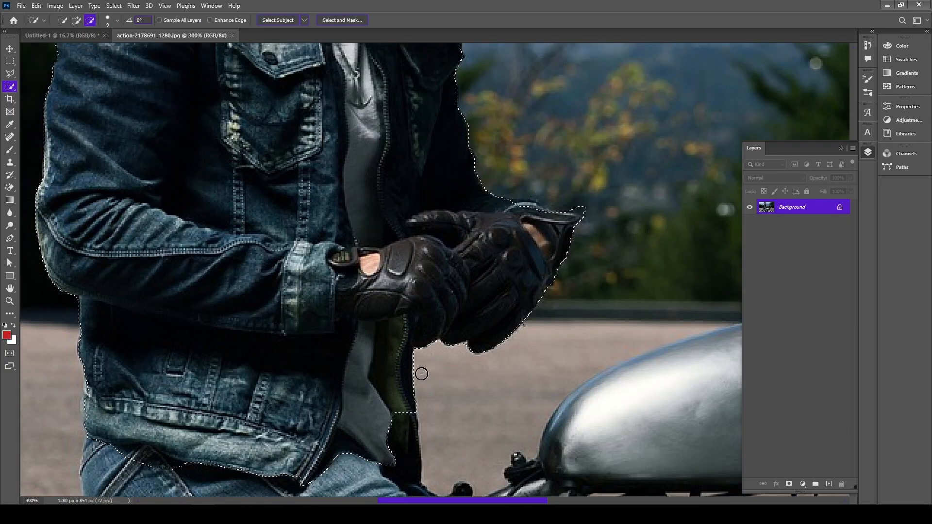
{"action": "scroll", "coordinate": [422, 374], "scroll_direction": "up", "scroll_amount": 1}
{"action": "key", "text": "ctrl+minus"}
{"action": "key", "text": "ctrl+minus"}
{"action": "key", "text": "ctrl+minus"}
{"action": "key", "text": "ctrl+plus"}
{"action": "key", "text": "ctrl+plus"}
{"action": "key", "text": "ctrl+minus"}
Bring the selected man into the poster, enlarge him and position him at the bottom center in front of the skyline
{"action": "left_click", "coordinate": [63, 35]}
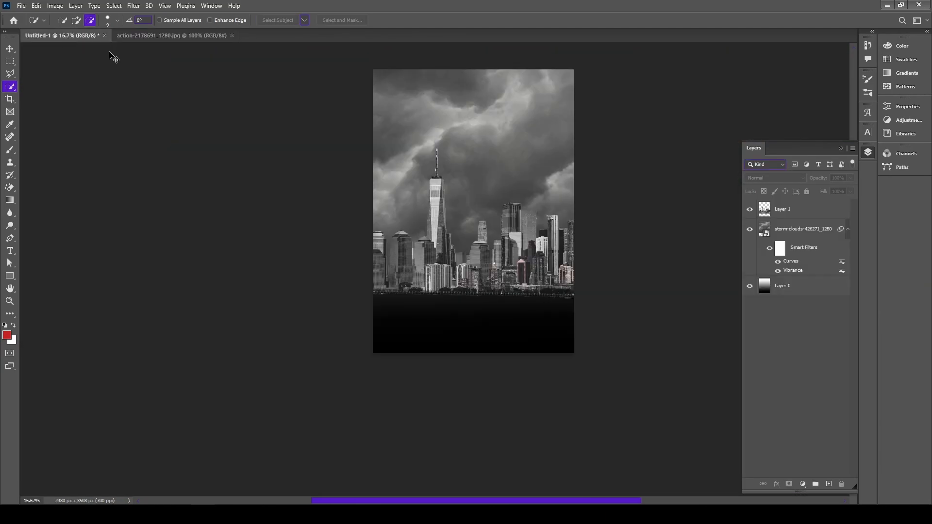
{"action": "left_click_drag", "start_coordinate": [113, 58], "coordinate": [219, 76]}
{"action": "key", "text": "ctrl+t"}
{"action": "left_click_drag", "start_coordinate": [489, 178], "coordinate": [608, 108]}
{"action": "left_click_drag", "start_coordinate": [475, 201], "coordinate": [479, 289]}
{"action": "left_click_drag", "start_coordinate": [534, 168], "coordinate": [534, 195]}
{"action": "left_click", "coordinate": [481, 21]}
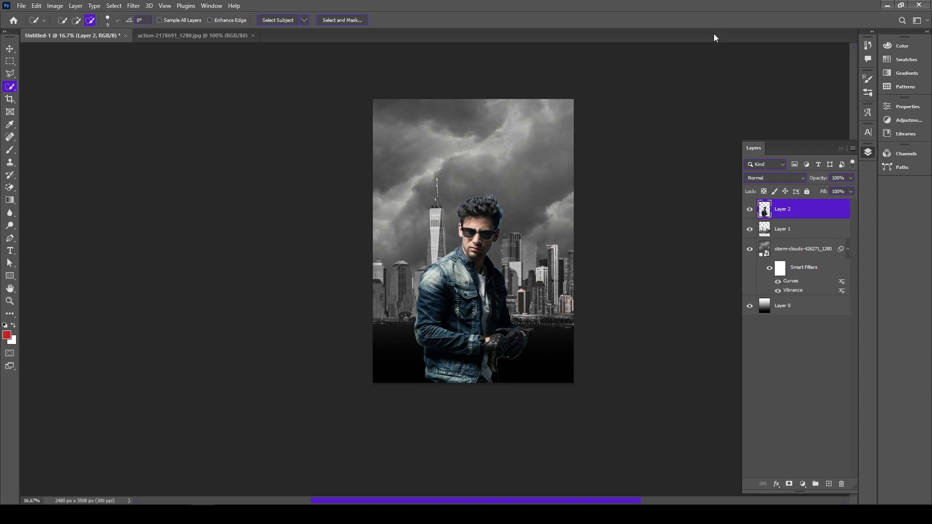
Try to remove the blue fringe beside the man's hair with the Magic Eraser tool at tolerance 32, and undo it
{"action": "key", "text": "ctrl+plus"}
{"action": "key", "text": "ctrl+plus"}
{"action": "mouse_move", "coordinate": [668, 158]}
{"action": "left_mouse_down"}
{"action": "mouse_move", "coordinate": [286, 178]}
{"action": "mouse_move", "coordinate": [310, 182]}
{"action": "left_mouse_up"}
{"action": "right_click", "coordinate": [10, 188]}
{"action": "left_click", "coordinate": [45, 205]}
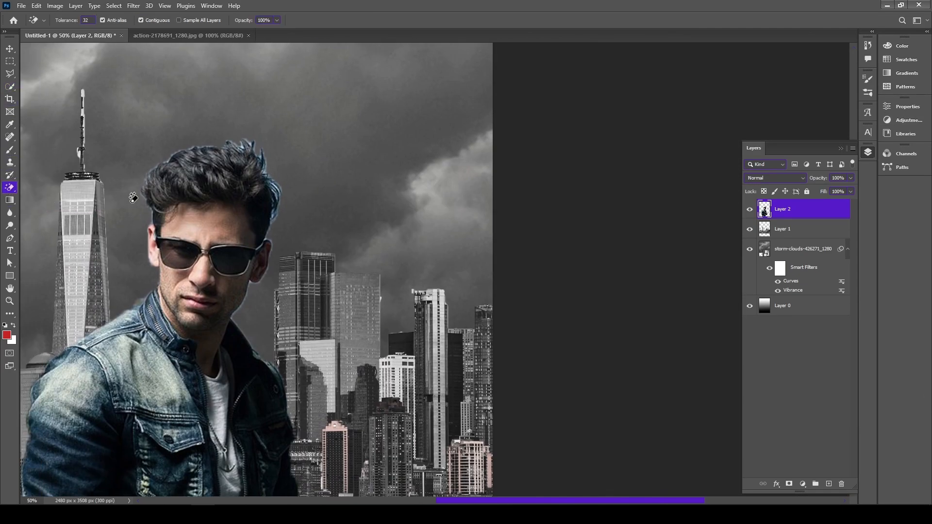
{"action": "key", "text": "ctrl+plus"}
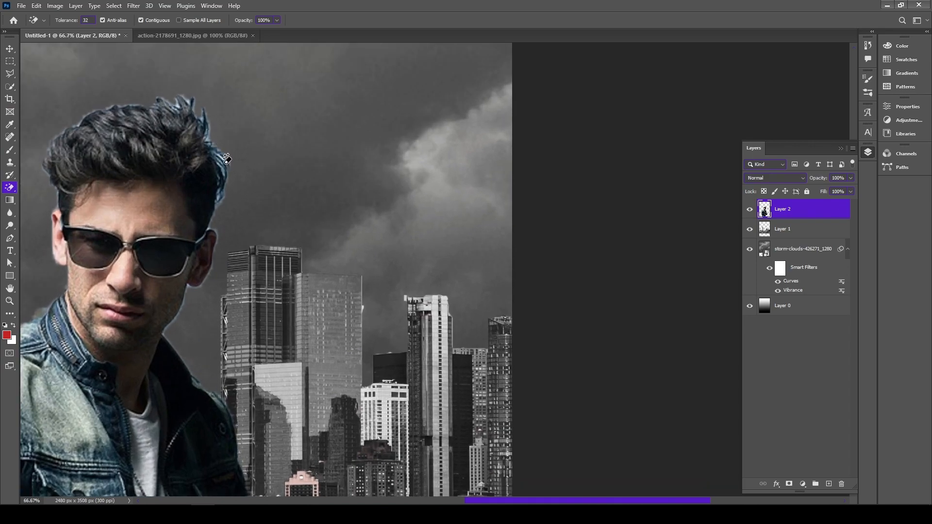
{"action": "left_click", "coordinate": [222, 173]}
{"action": "key", "text": "ctrl+z"}
Erase the bluish fringe and stray strands around the man's hair and ears with the Eraser tool
{"action": "key", "text": "ctrl+plus"}
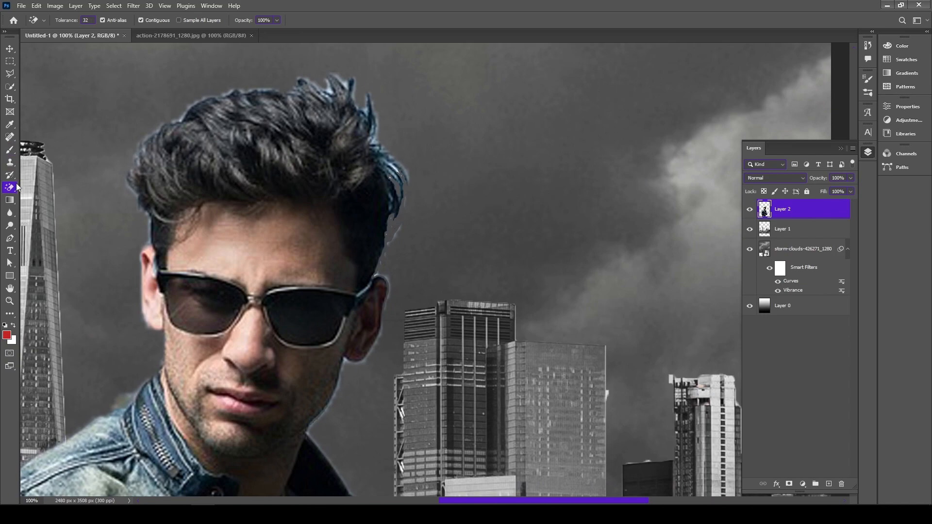
{"action": "right_click", "coordinate": [10, 187]}
{"action": "left_click", "coordinate": [33, 192]}
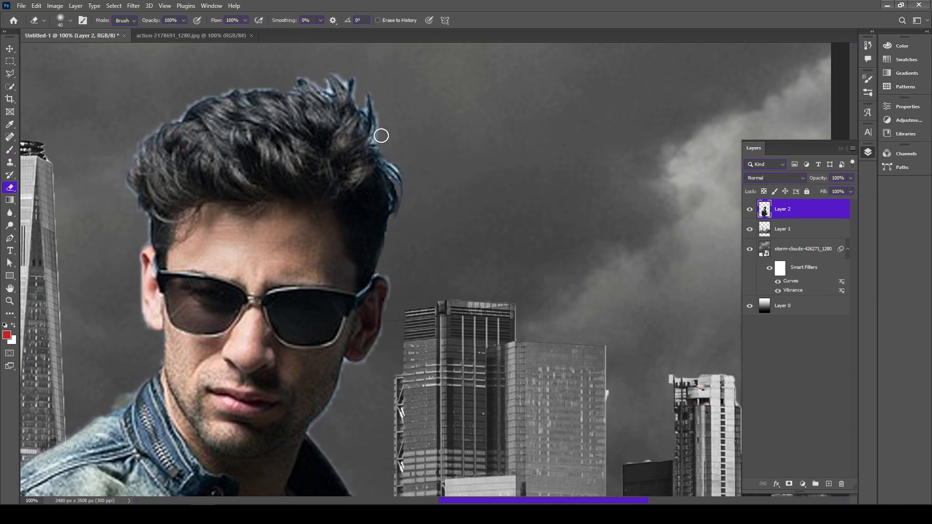
{"action": "left_click_drag", "start_coordinate": [396, 186], "coordinate": [401, 203]}
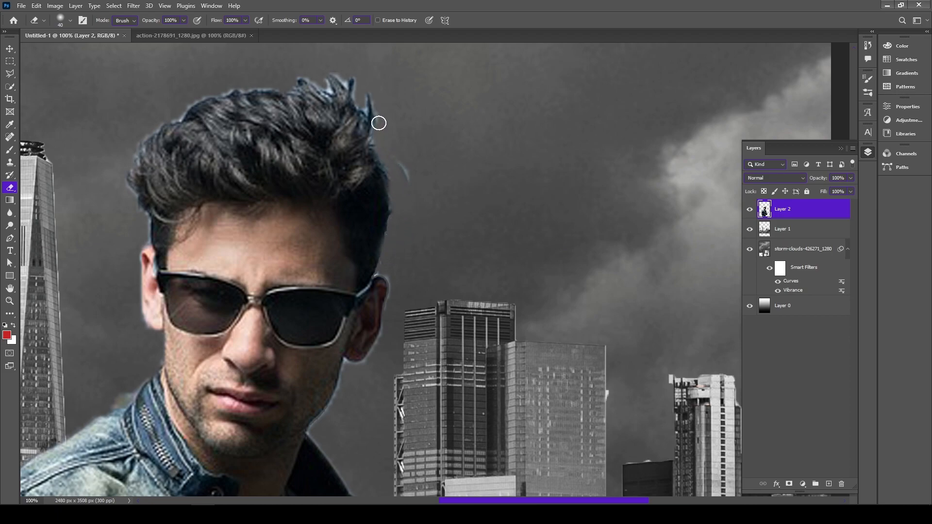
{"action": "mouse_move", "coordinate": [354, 94]}
{"action": "left_mouse_down"}
{"action": "mouse_move", "coordinate": [305, 82]}
{"action": "mouse_move", "coordinate": [200, 98]}
{"action": "left_mouse_up"}
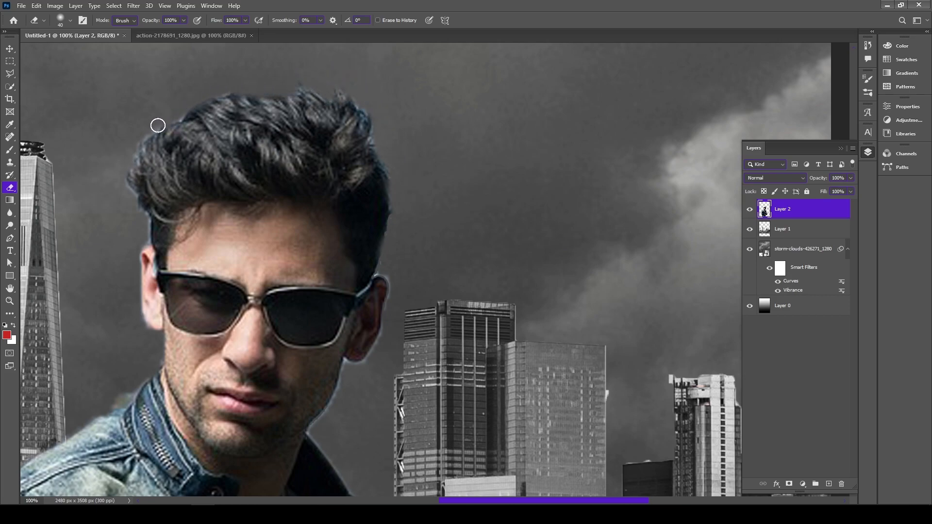
{"action": "scroll", "coordinate": [268, 280], "scroll_direction": "down", "scroll_amount": 3}
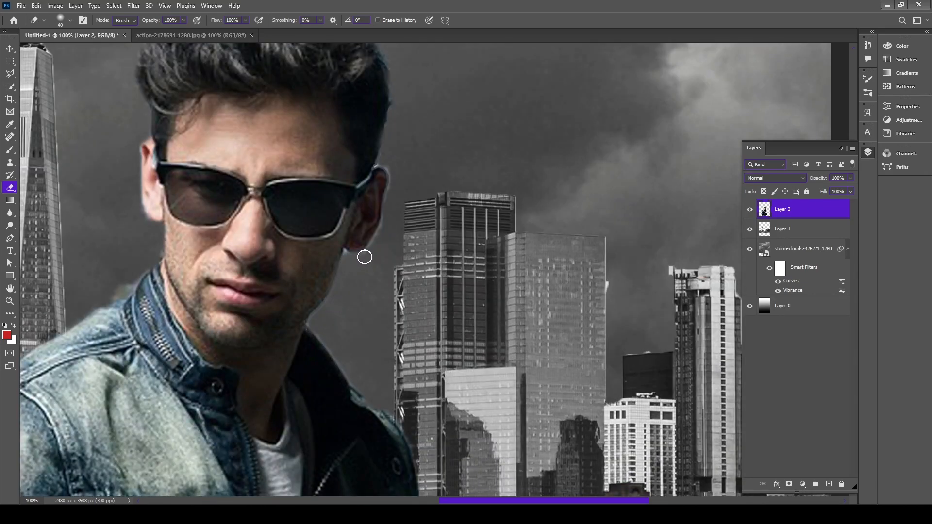
{"action": "scroll", "coordinate": [389, 165], "scroll_direction": "up", "scroll_amount": 2}
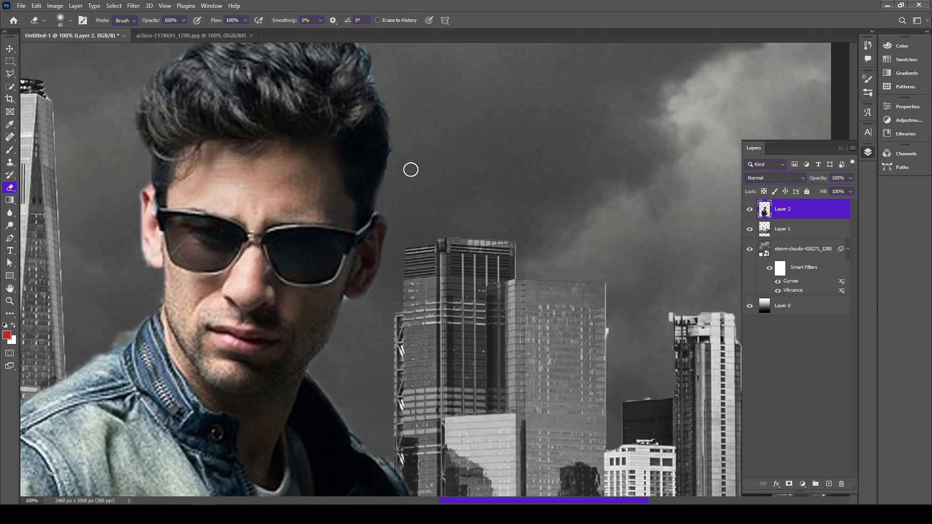
Reduce the man's saturation to about -59 with a Vibrance adjustment
{"action": "key", "text": "ctrl+minus"}
{"action": "key", "text": "ctrl+minus"}
{"action": "key", "text": "ctrl+minus"}
{"action": "key", "text": "ctrl+minus"}
{"action": "key", "text": "ctrl+minus"}
{"action": "key", "text": "ctrl+minus"}
{"action": "key", "text": "ctrl+plus"}
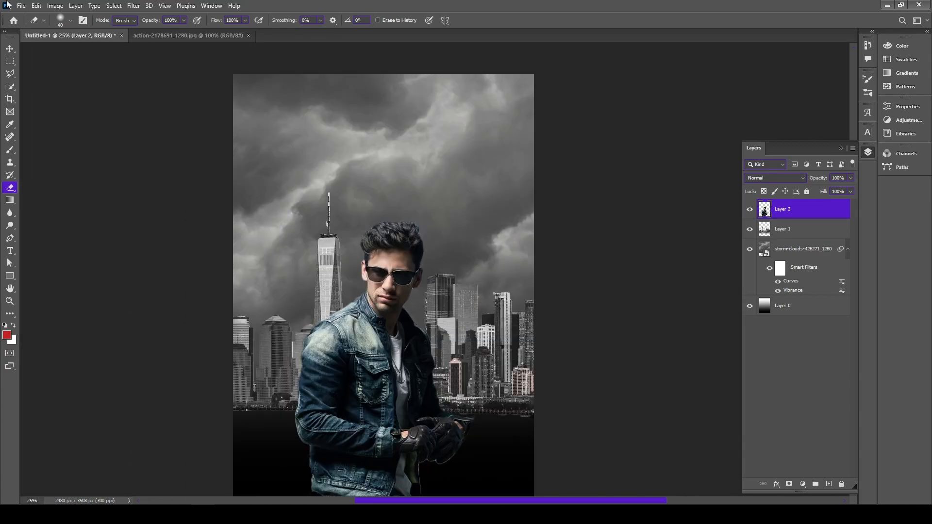
{"action": "left_click", "coordinate": [55, 6]}
{"action": "mouse_move", "coordinate": [77, 30]}
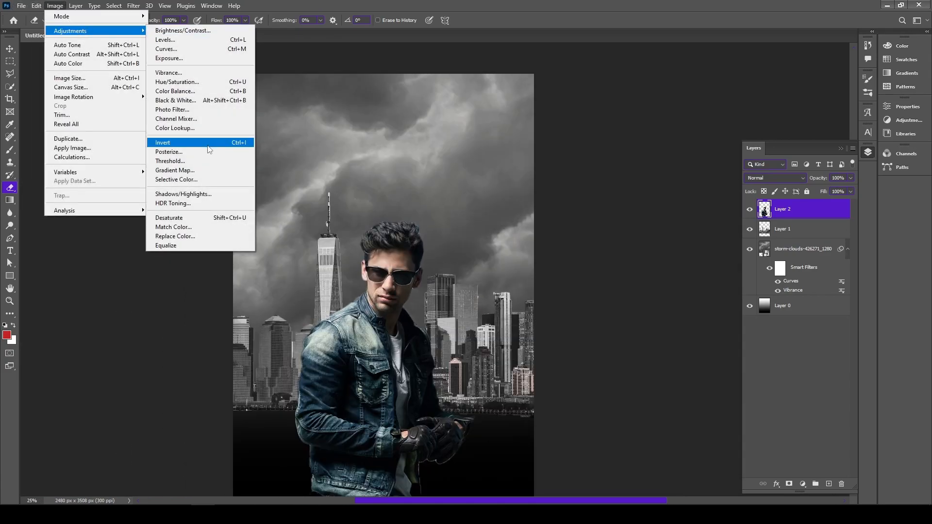
{"action": "left_click", "coordinate": [183, 72]}
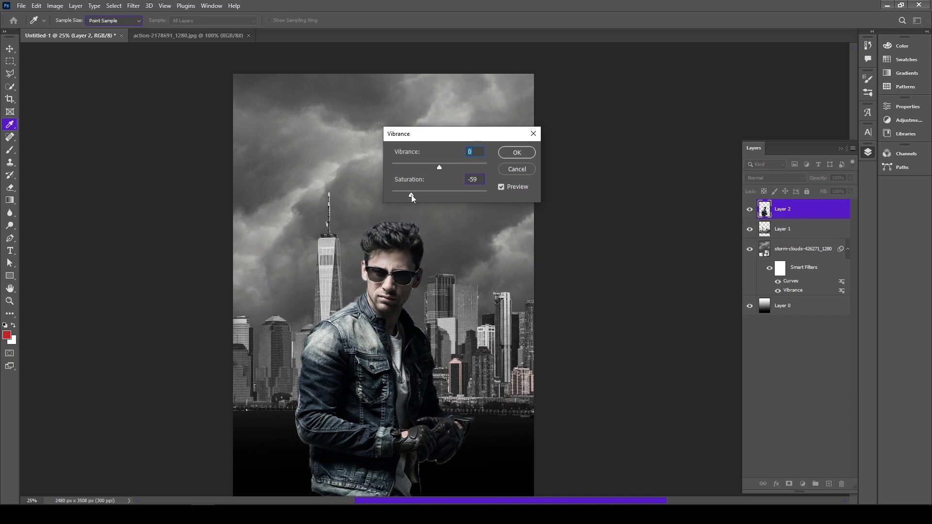
{"action": "left_click", "coordinate": [515, 152]}
Darken the man with a Curves adjustment so he matches the moody skyline
{"action": "left_click", "coordinate": [55, 5]}
{"action": "mouse_move", "coordinate": [77, 30]}
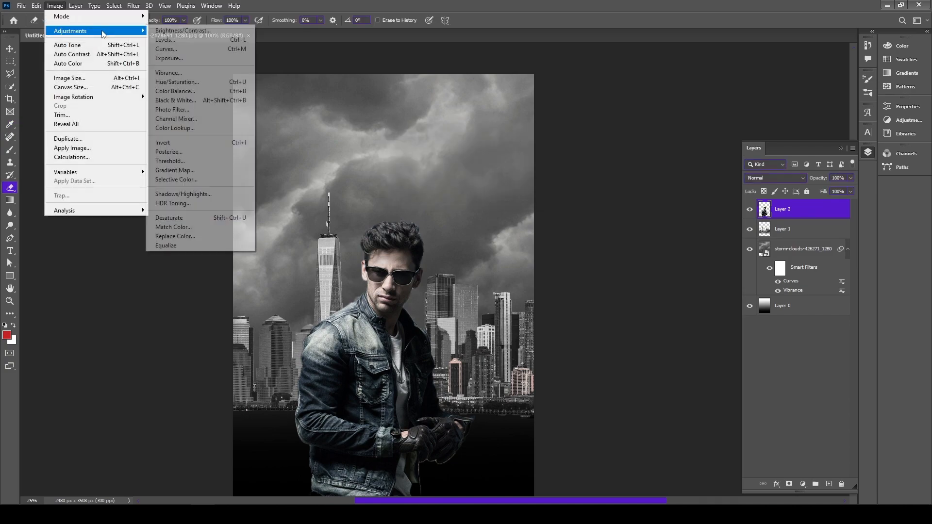
{"action": "left_click", "coordinate": [172, 49]}
{"action": "left_click_drag", "start_coordinate": [578, 153], "coordinate": [584, 159]}
{"action": "mouse_move", "coordinate": [642, 121]}
{"action": "left_mouse_down"}
{"action": "mouse_move", "coordinate": [639, 111]}
{"action": "mouse_move", "coordinate": [637, 125]}
{"action": "left_mouse_up"}
{"action": "left_click", "coordinate": [802, 31]}
Close the man's source photo and open biker-407123_1280.jpg as a separate document
{"action": "left_click", "coordinate": [248, 36]}
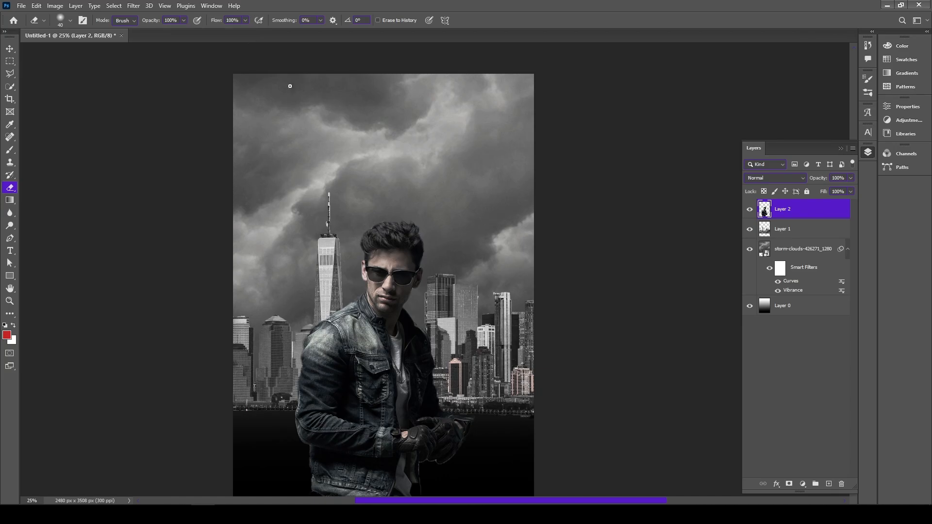
{"action": "left_click", "coordinate": [887, 6]}
{"action": "mouse_move", "coordinate": [163, 124]}
{"action": "left_mouse_down"}
{"action": "mouse_move", "coordinate": [333, 314]}
{"action": "mouse_move", "coordinate": [214, 503]}
{"action": "mouse_move", "coordinate": [466, 33]}
{"action": "left_mouse_up"}
Roughly select the motorcycle rider and bike in the biker photo with the Quick Selection tool
{"action": "key", "text": "w"}
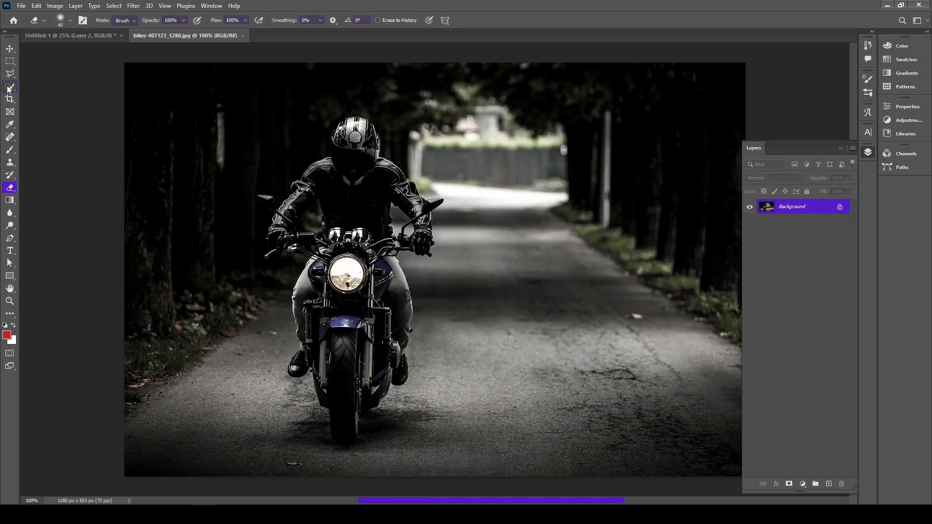
{"action": "left_click", "coordinate": [356, 130]}
{"action": "left_click_drag", "start_coordinate": [359, 439], "coordinate": [397, 373]}
{"action": "left_click_drag", "start_coordinate": [364, 126], "coordinate": [336, 151]}
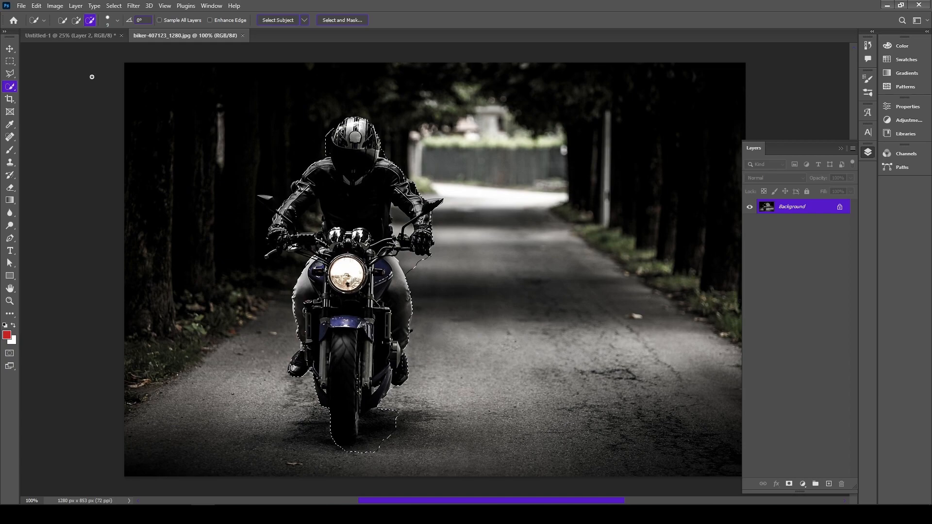
{"action": "key", "text": "ctrl+d"}
{"action": "left_click", "coordinate": [79, 23]}
{"action": "key", "text": "ctrl+plus"}
{"action": "scroll", "coordinate": [223, 101], "scroll_direction": "up", "scroll_amount": 2}
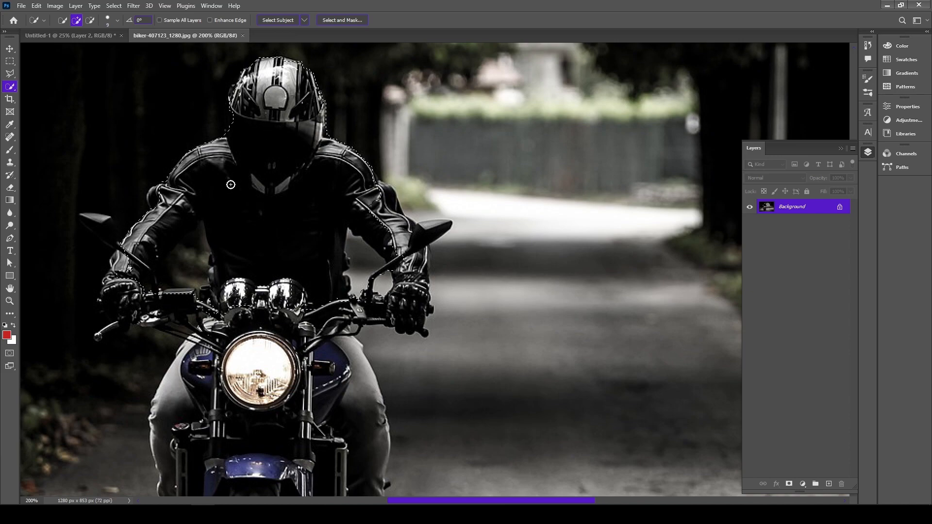
Extend and clean up the rider selection around the mirrors, arms, legs, boots and front tyre
{"action": "left_click_drag", "start_coordinate": [418, 240], "coordinate": [416, 229]}
{"action": "mouse_move", "coordinate": [367, 342]}
{"action": "left_mouse_down"}
{"action": "mouse_move", "coordinate": [297, 434]}
{"action": "mouse_move", "coordinate": [242, 367]}
{"action": "left_mouse_up"}
{"action": "scroll", "coordinate": [355, 473], "scroll_direction": "down", "scroll_amount": 3}
{"action": "mouse_move", "coordinate": [296, 356]}
{"action": "left_mouse_down"}
{"action": "mouse_move", "coordinate": [259, 435]}
{"action": "mouse_move", "coordinate": [270, 475]}
{"action": "mouse_move", "coordinate": [212, 466]}
{"action": "left_mouse_up"}
{"action": "scroll", "coordinate": [297, 431], "scroll_direction": "down", "scroll_amount": 2}
{"action": "mouse_move", "coordinate": [267, 392]}
{"action": "left_mouse_down"}
{"action": "mouse_move", "coordinate": [366, 408]}
{"action": "mouse_move", "coordinate": [304, 387]}
{"action": "mouse_move", "coordinate": [418, 388]}
{"action": "left_mouse_up"}
{"action": "scroll", "coordinate": [189, 335], "scroll_direction": "up", "scroll_amount": 5}
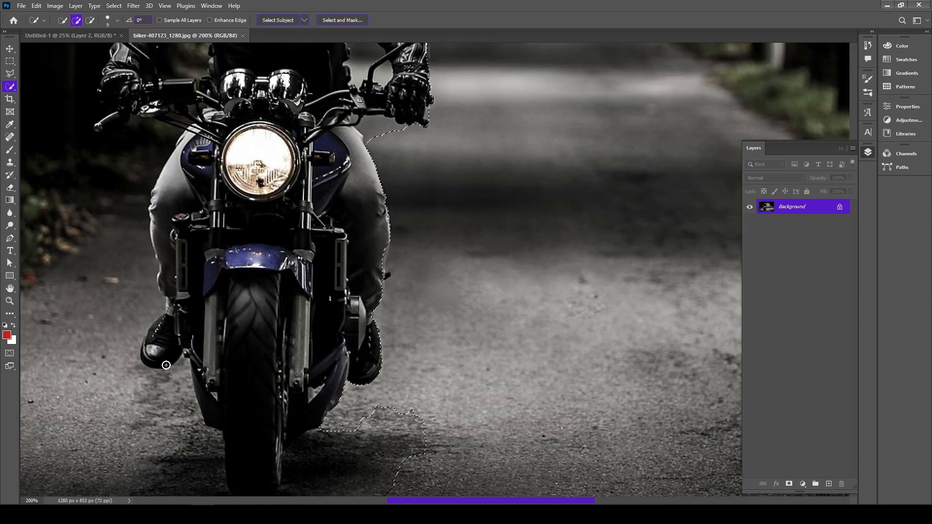
{"action": "scroll", "coordinate": [190, 334], "scroll_direction": "down", "scroll_amount": 5}
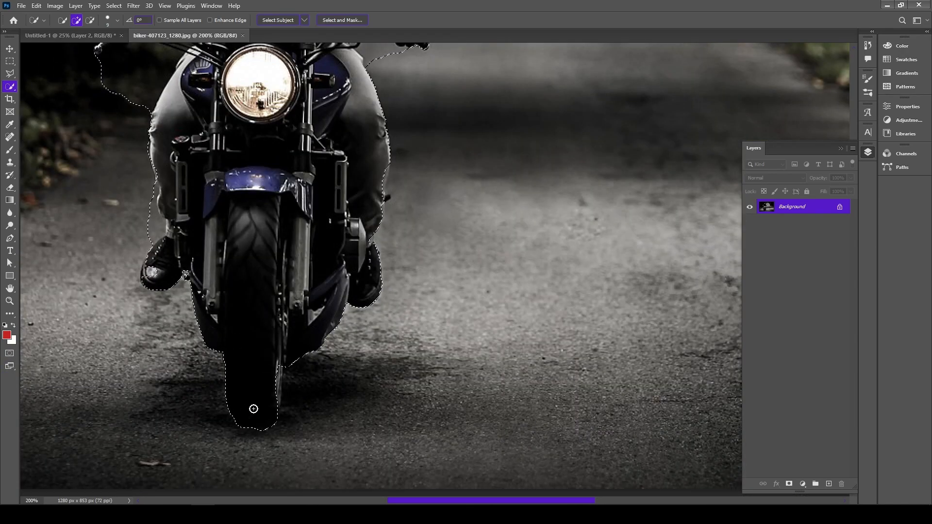
Paste the rider cut-out into the poster document, enlarge it, and move its layer beneath the man's layer
{"action": "left_click", "coordinate": [77, 36]}
{"action": "scroll", "coordinate": [462, 225], "scroll_direction": "down", "scroll_amount": 1}
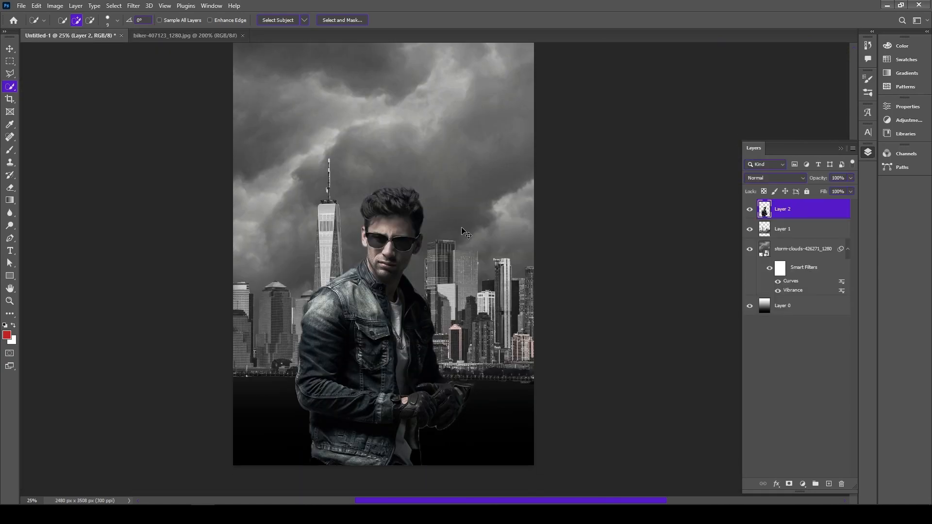
{"action": "key", "text": "ctrl+v"}
{"action": "key", "text": "ctrl+t"}
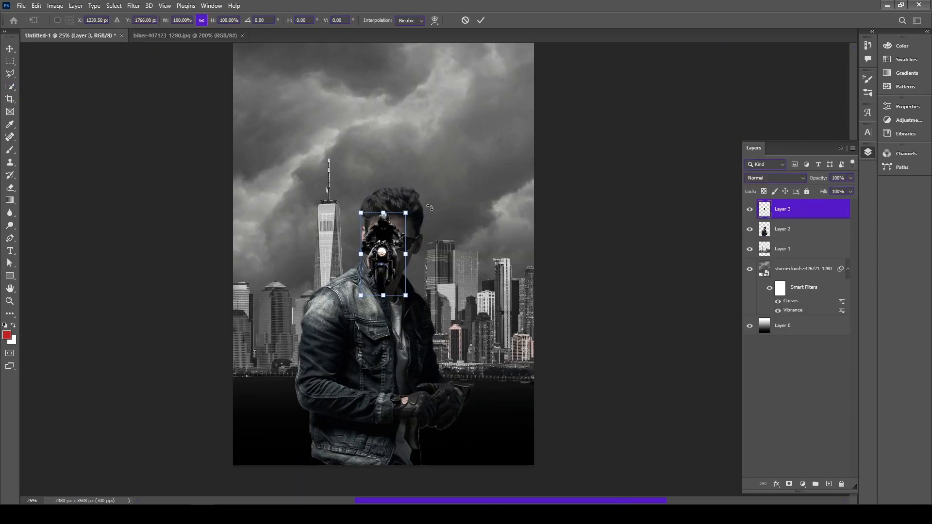
{"action": "mouse_move", "coordinate": [408, 212]}
{"action": "left_mouse_down"}
{"action": "mouse_move", "coordinate": [578, 79]}
{"action": "mouse_move", "coordinate": [558, 129]}
{"action": "mouse_move", "coordinate": [471, 92]}
{"action": "left_mouse_up"}
{"action": "left_click", "coordinate": [480, 20]}
{"action": "key", "text": "w"}
{"action": "left_click_drag", "start_coordinate": [818, 209], "coordinate": [806, 240]}
Place the full biker-407123_1280 photo in the poster and enlarge it so its road fills the lower part of the canvas
{"action": "left_click_drag", "start_coordinate": [380, 205], "coordinate": [406, 279]}
{"action": "left_click", "coordinate": [9, 48]}
{"action": "left_click_drag", "start_coordinate": [400, 178], "coordinate": [392, 207]}
{"action": "key", "text": "ctrl+t"}
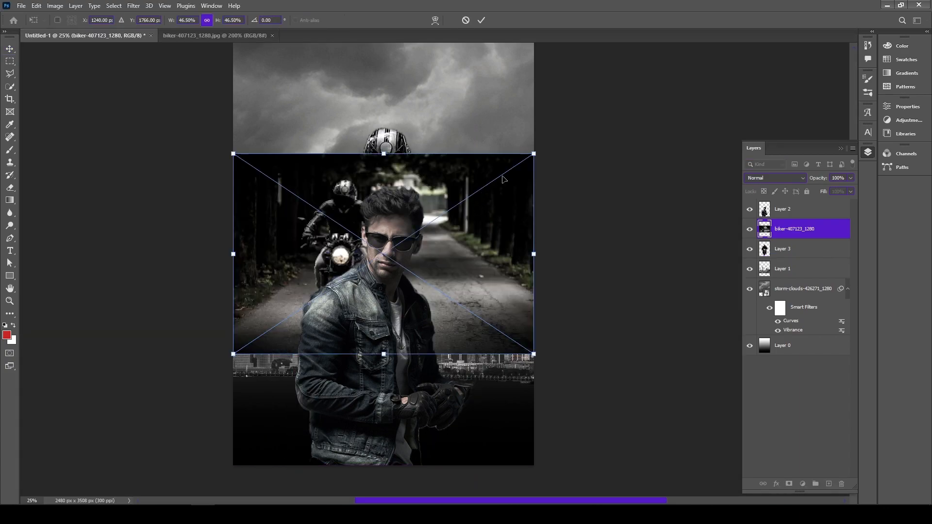
{"action": "left_click_drag", "start_coordinate": [533, 156], "coordinate": [625, 93]}
{"action": "left_click_drag", "start_coordinate": [513, 275], "coordinate": [436, 347]}
{"action": "left_click_drag", "start_coordinate": [547, 164], "coordinate": [607, 121]}
{"action": "left_click_drag", "start_coordinate": [462, 379], "coordinate": [387, 365]}
{"action": "left_click", "coordinate": [481, 20]}
Mask the biker photo down to its road with a large black brush and move its layer beneath the skyline layer
{"action": "left_click", "coordinate": [790, 484]}
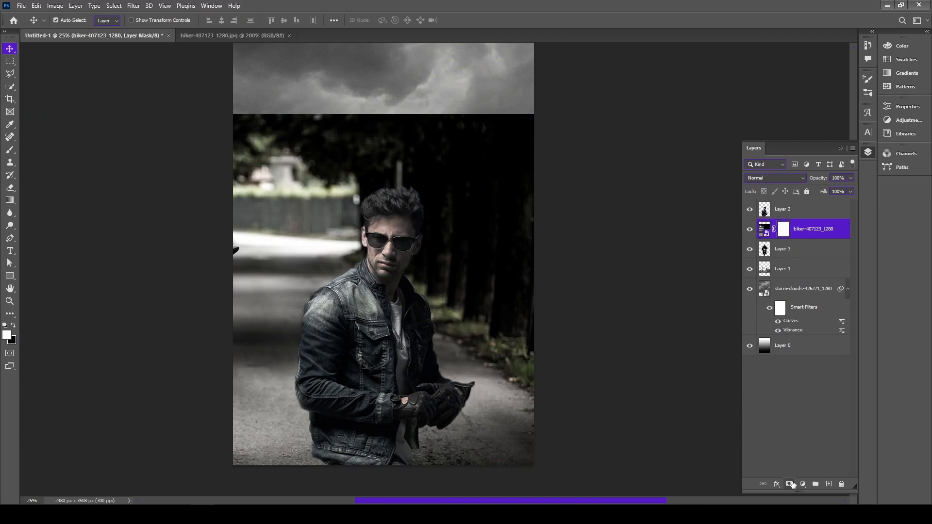
{"action": "left_click", "coordinate": [10, 151]}
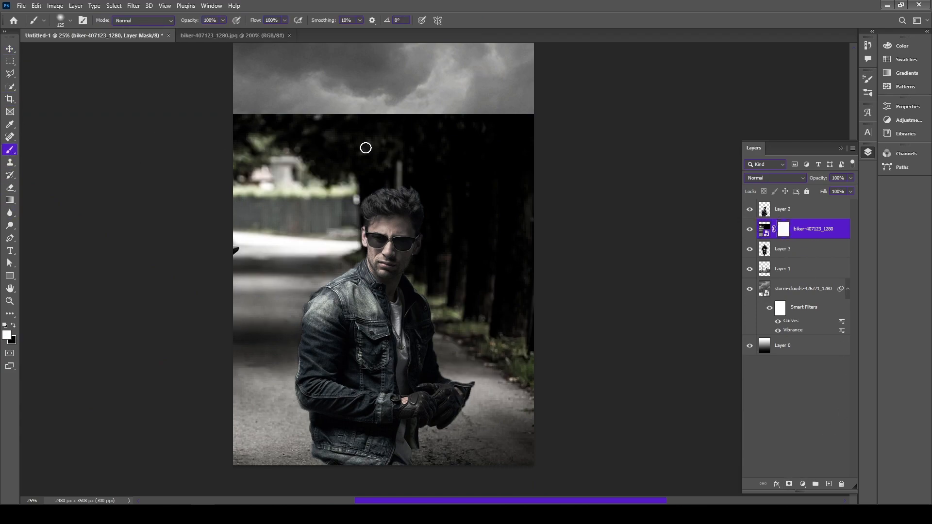
{"action": "key", "text": "bracketright"}
{"action": "key", "text": "bracketright"}
{"action": "key", "text": "bracketright"}
{"action": "key", "text": "bracketright"}
{"action": "key", "text": "bracketright"}
{"action": "key", "text": "bracketright"}
{"action": "key", "text": "bracketright"}
{"action": "left_click", "coordinate": [14, 326]}
{"action": "mouse_move", "coordinate": [229, 216]}
{"action": "left_mouse_down"}
{"action": "mouse_move", "coordinate": [410, 159]}
{"action": "mouse_move", "coordinate": [524, 281]}
{"action": "mouse_move", "coordinate": [512, 319]}
{"action": "mouse_move", "coordinate": [441, 277]}
{"action": "mouse_move", "coordinate": [187, 260]}
{"action": "mouse_move", "coordinate": [234, 290]}
{"action": "mouse_move", "coordinate": [381, 292]}
{"action": "mouse_move", "coordinate": [566, 369]}
{"action": "left_mouse_up"}
{"action": "left_click_drag", "start_coordinate": [765, 229], "coordinate": [767, 279]}
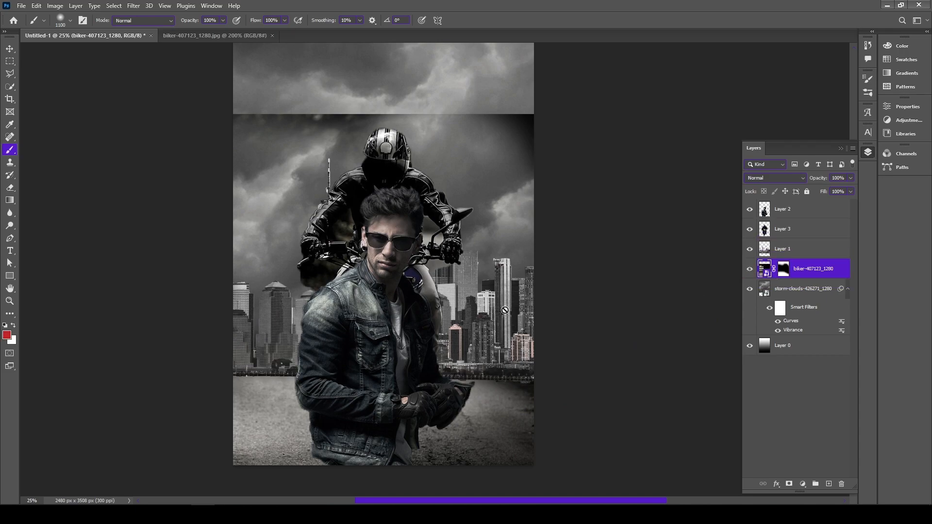
Move the rider to the right behind the man and shift the man slightly to the left
{"action": "key", "text": "v"}
{"action": "left_click_drag", "start_coordinate": [395, 151], "coordinate": [456, 216]}
{"action": "left_click_drag", "start_coordinate": [374, 324], "coordinate": [362, 319]}
{"action": "left_click_drag", "start_coordinate": [448, 311], "coordinate": [431, 304]}
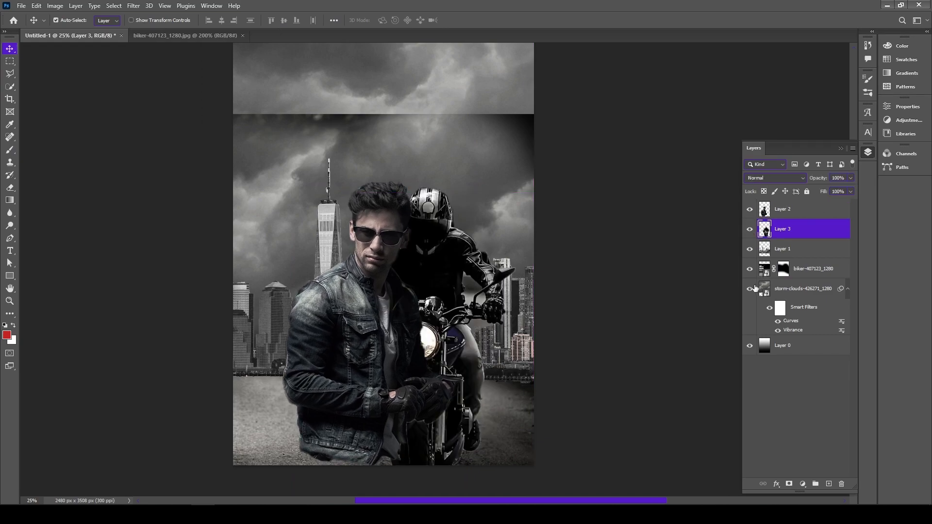
Lower the road layer's opacity to 64% and paint out its leftover photo edge across the sky on the layer mask
{"action": "left_click", "coordinate": [774, 270]}
{"action": "left_click_drag", "start_coordinate": [827, 190], "coordinate": [836, 188]}
{"action": "left_click", "coordinate": [784, 268]}
{"action": "key", "text": "e"}
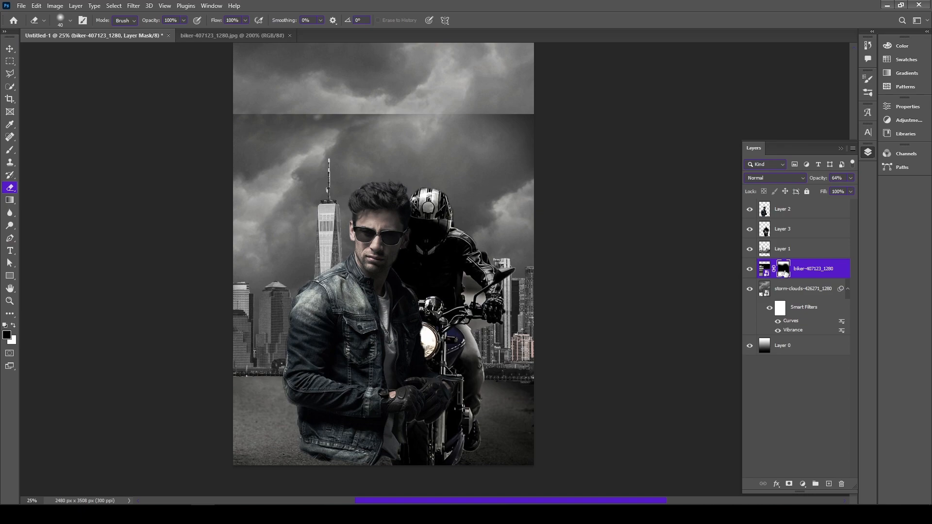
{"action": "key", "text": "b"}
{"action": "mouse_move", "coordinate": [166, 129]}
{"action": "left_mouse_down"}
{"action": "mouse_move", "coordinate": [443, 121]}
{"action": "mouse_move", "coordinate": [632, 146]}
{"action": "left_mouse_up"}
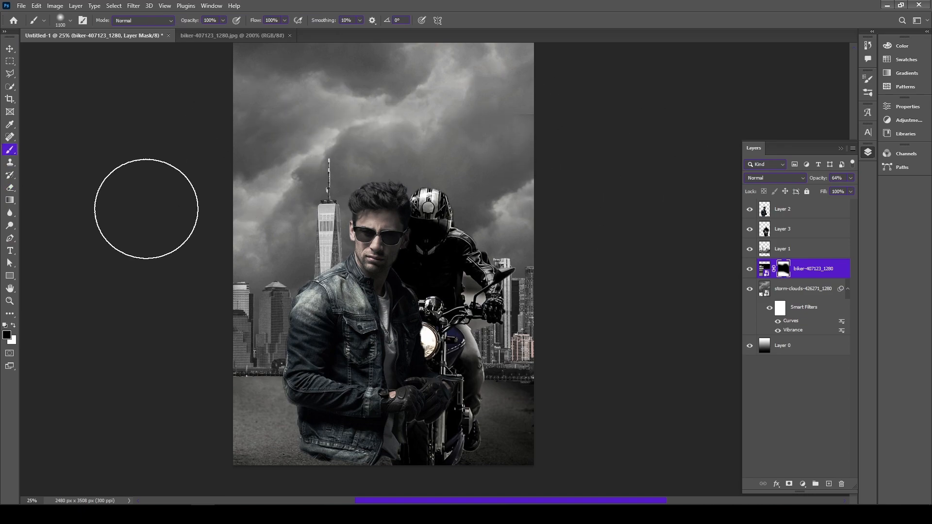
{"action": "key", "text": "v"}
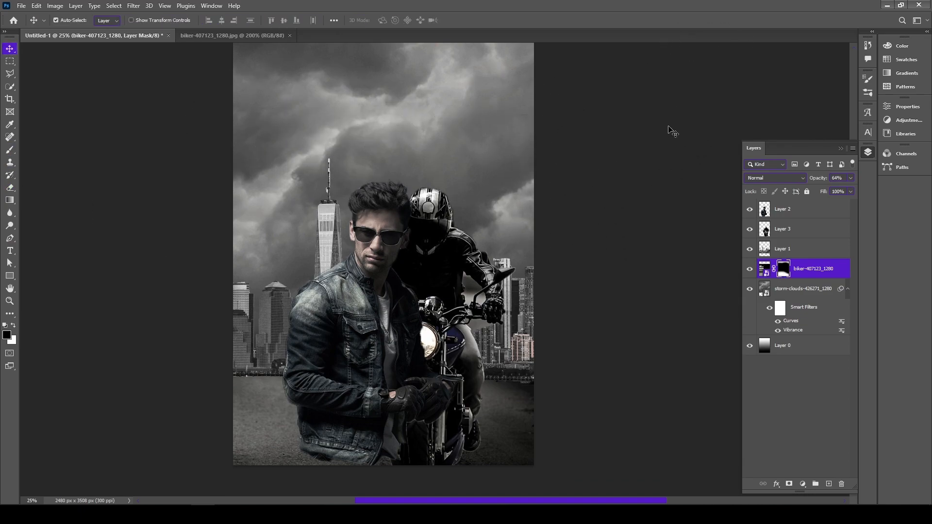
{"action": "left_click", "coordinate": [540, 147]}
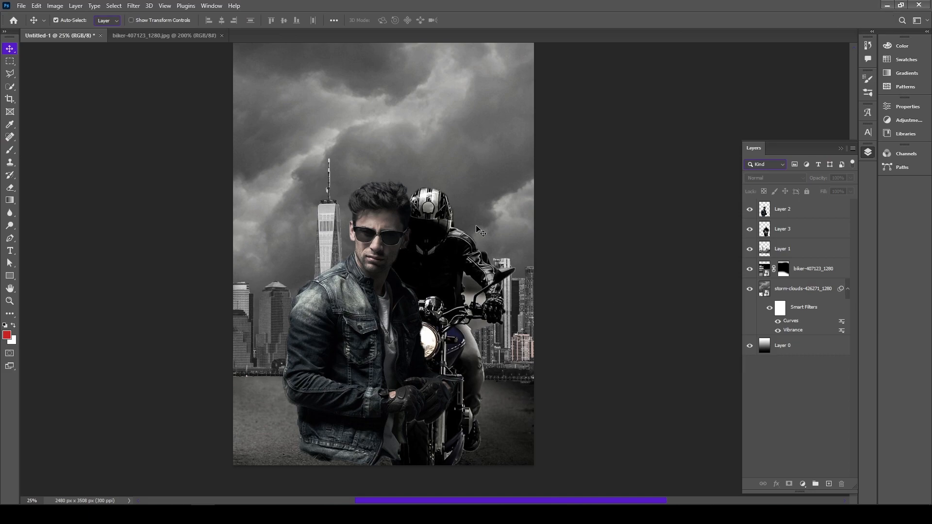
Darken the storm clouds layer with another Curves adjustment
{"action": "left_click", "coordinate": [472, 182]}
{"action": "left_click", "coordinate": [133, 5]}
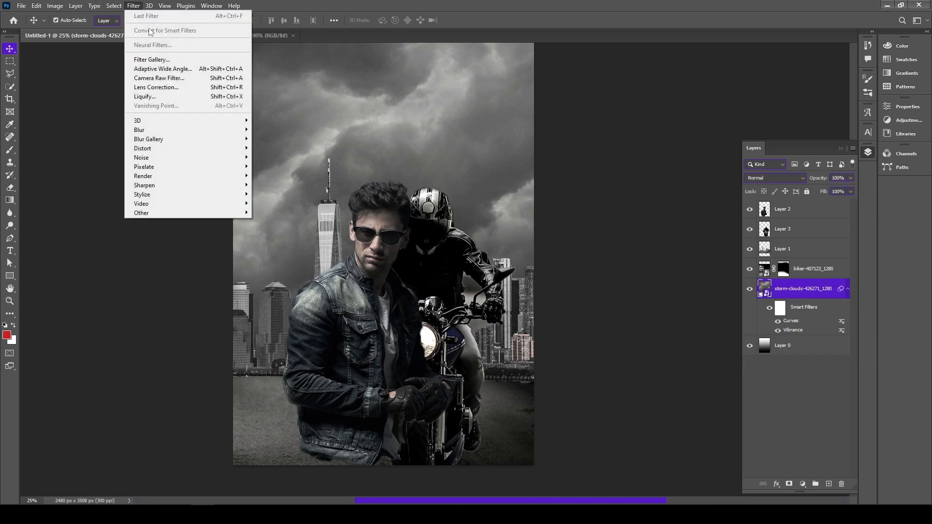
{"action": "mouse_move", "coordinate": [54, 5]}
{"action": "mouse_move", "coordinate": [77, 31]}
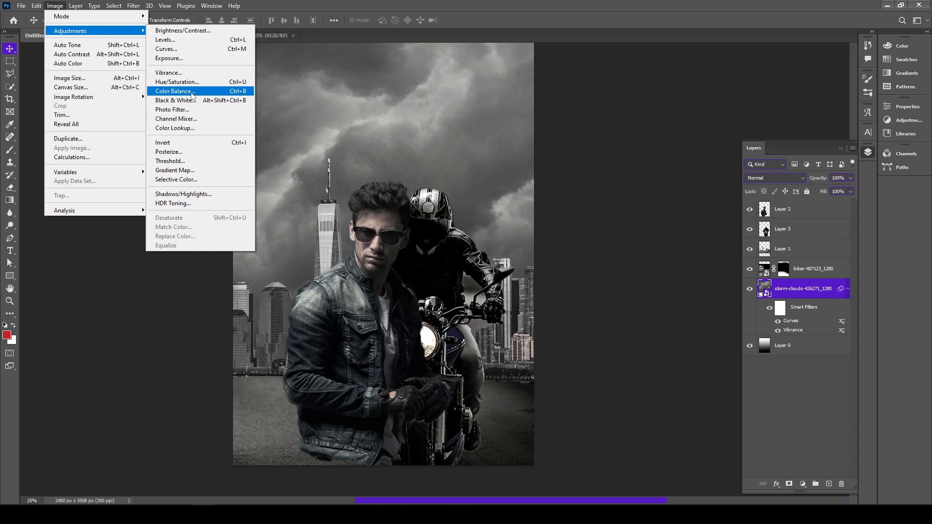
{"action": "left_click", "coordinate": [166, 48]}
{"action": "left_click_drag", "start_coordinate": [411, 194], "coordinate": [425, 203]}
{"action": "left_click", "coordinate": [601, 107]}
Raise the saturation of the skyline on Layer 1 to +100 with a Vibrance adjustment
{"action": "key", "text": "v"}
{"action": "left_click", "coordinate": [522, 339]}
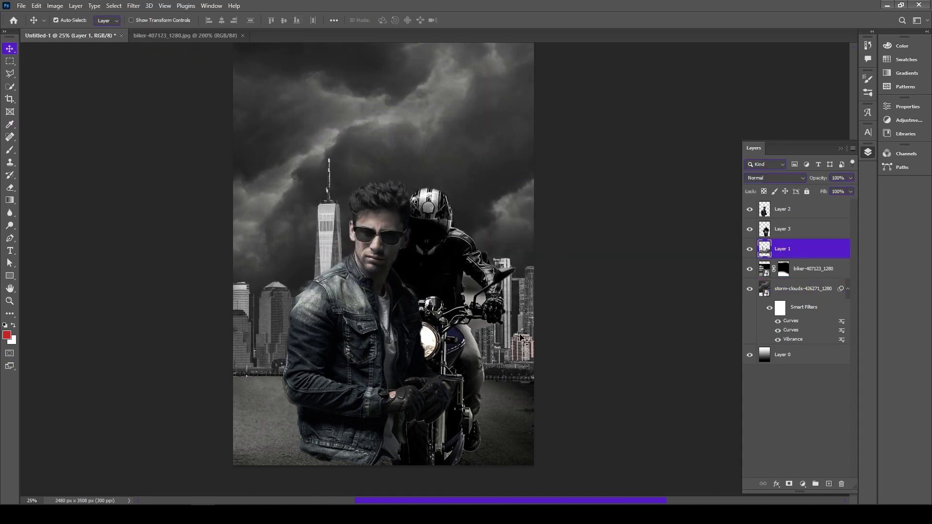
{"action": "left_click", "coordinate": [56, 10]}
{"action": "mouse_move", "coordinate": [78, 29]}
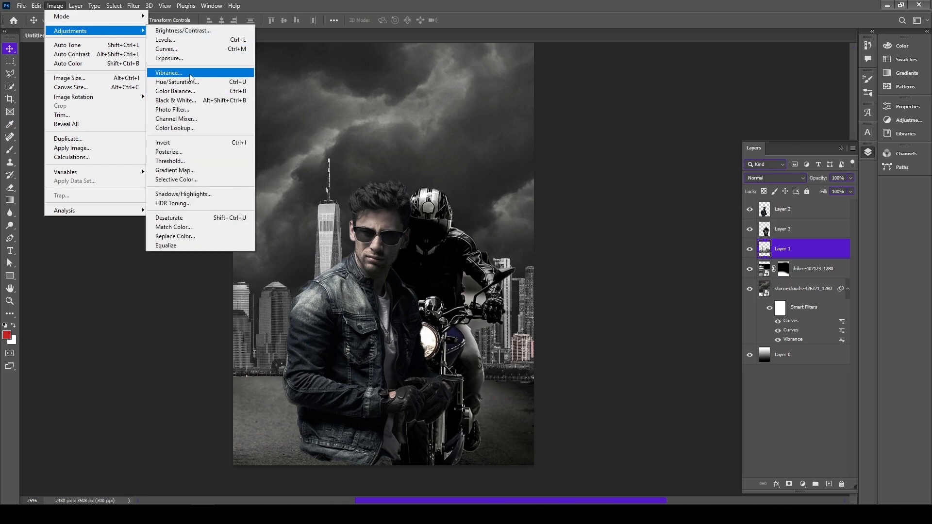
{"action": "left_click", "coordinate": [170, 73]}
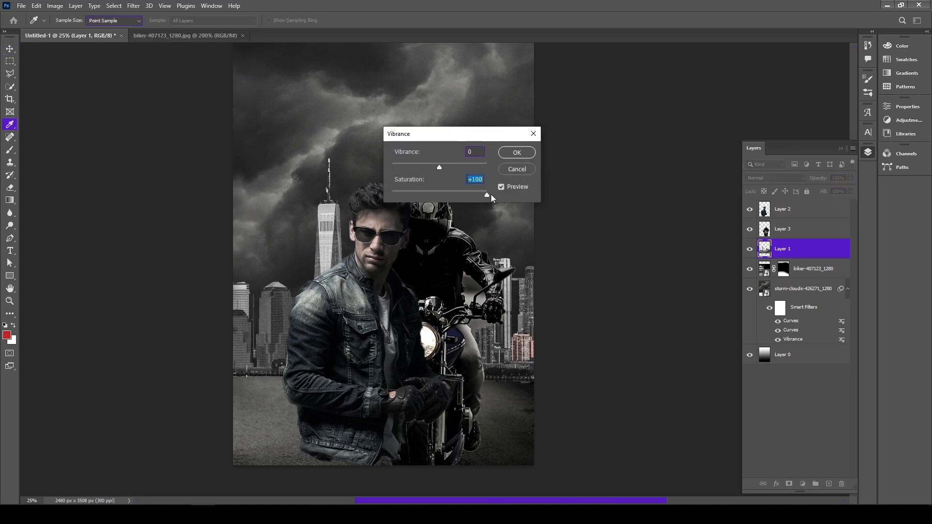
{"action": "left_click", "coordinate": [517, 153]}
Darken the skyline on Layer 1 with a Curves adjustment
{"action": "left_click", "coordinate": [55, 5]}
{"action": "mouse_move", "coordinate": [73, 30]}
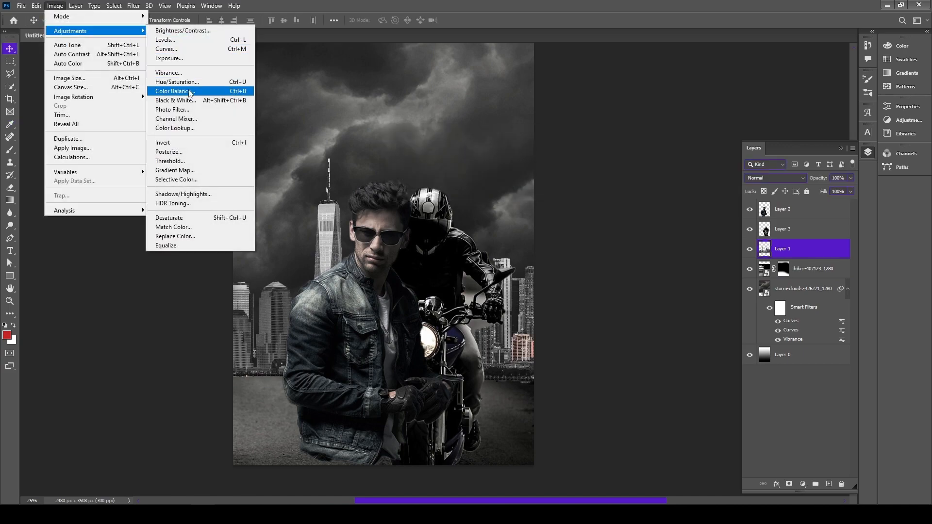
{"action": "left_click", "coordinate": [169, 49]}
{"action": "left_click_drag", "start_coordinate": [630, 112], "coordinate": [645, 119]}
{"action": "left_click", "coordinate": [814, 30]}
Darken the road layer with a Curves adjustment, pulling input 146 down to output 102
{"action": "left_click", "coordinate": [516, 425]}
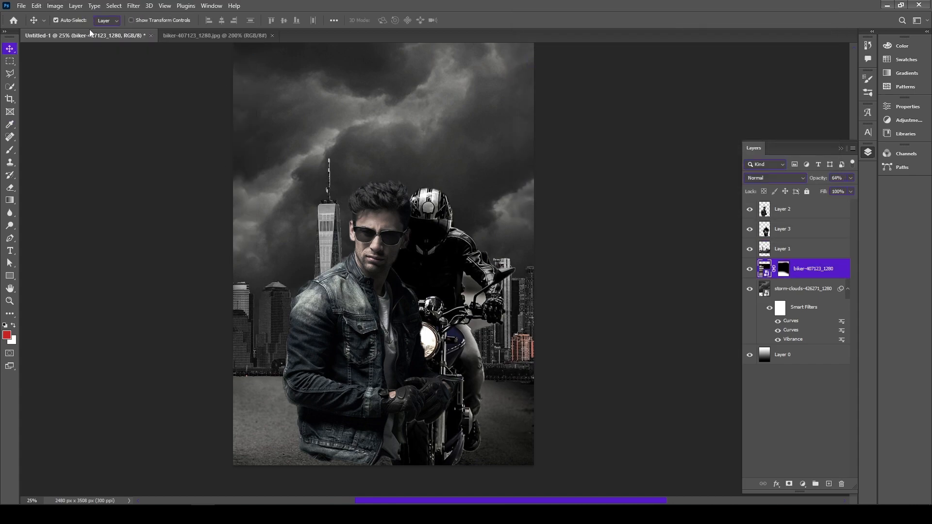
{"action": "left_click", "coordinate": [55, 5]}
{"action": "mouse_move", "coordinate": [125, 34]}
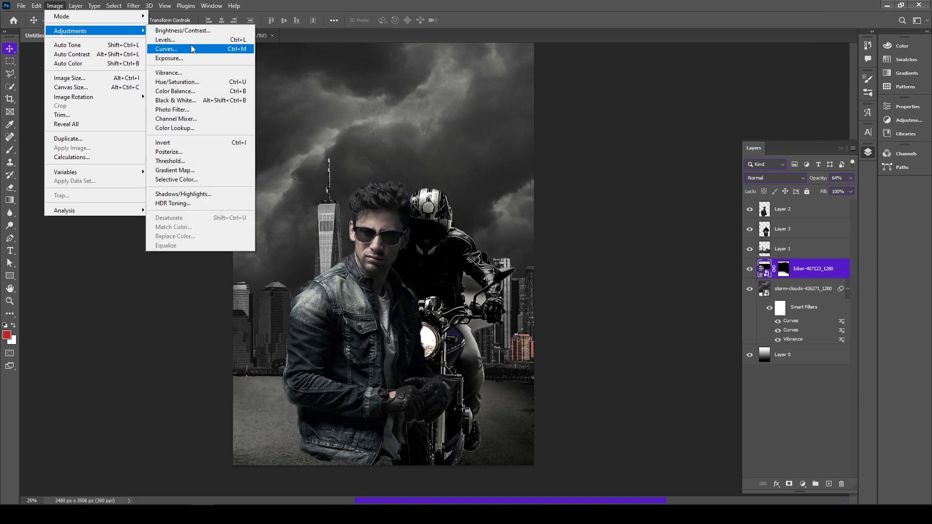
{"action": "left_click", "coordinate": [169, 49]}
{"action": "left_click_drag", "start_coordinate": [416, 187], "coordinate": [418, 205]}
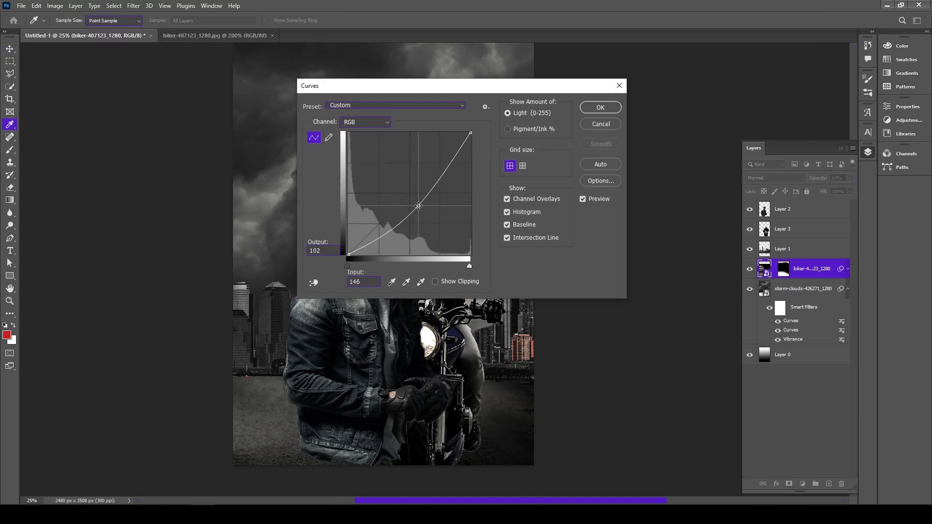
{"action": "left_click", "coordinate": [601, 108]}
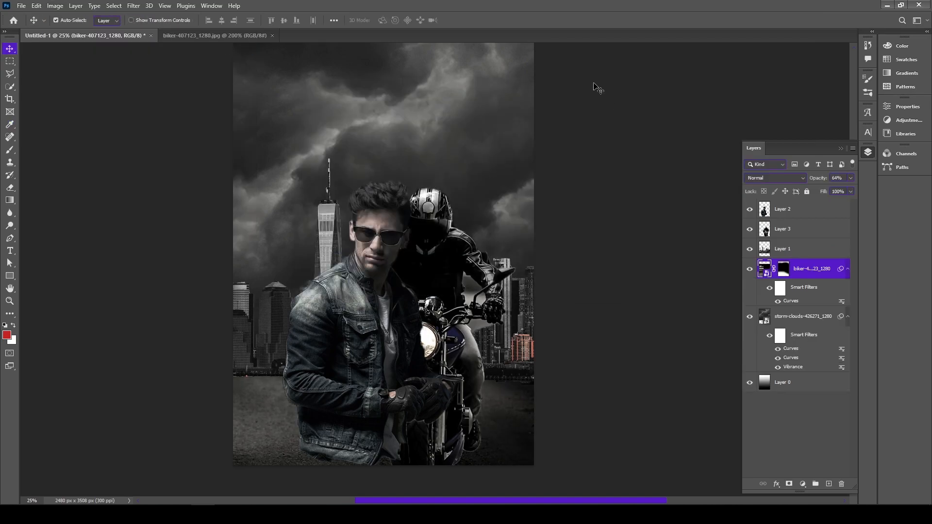
Place the orange S.R (27) glow image beneath the man's layer and give it a lightening blend mode that drops its black background
{"action": "left_click", "coordinate": [887, 6]}
{"action": "left_click_drag", "start_coordinate": [310, 115], "coordinate": [389, 368]}
{"action": "left_click_drag", "start_coordinate": [436, 198], "coordinate": [569, 130]}
{"action": "left_click_drag", "start_coordinate": [785, 276], "coordinate": [719, 229]}
{"action": "left_click", "coordinate": [774, 178]}
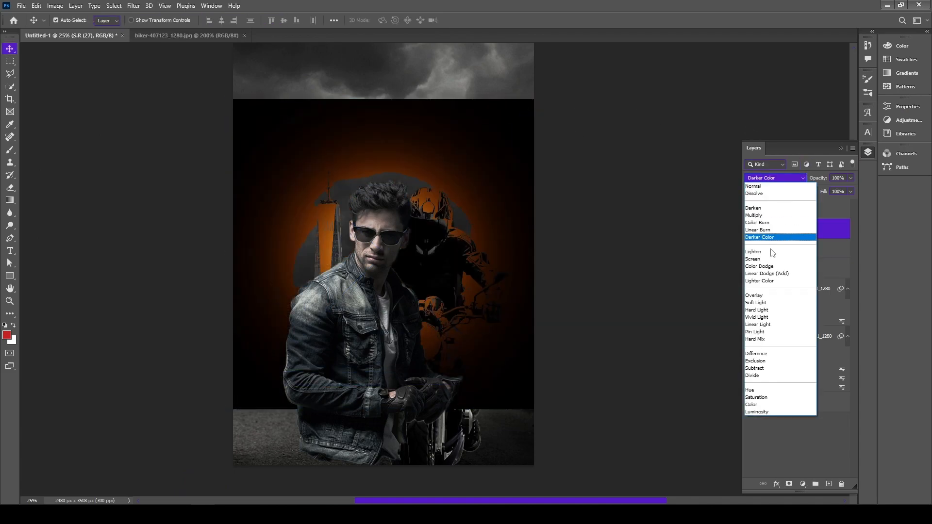
{"action": "left_click", "coordinate": [764, 250]}
Position and transform the orange glow so that it is centred on the motorcycle's headlight
{"action": "left_click_drag", "start_coordinate": [403, 270], "coordinate": [432, 339]}
{"action": "key", "text": "ctrl+t"}
{"action": "left_click", "coordinate": [482, 20]}
Raise the man's saturation slightly with a Hue/Saturation adjustment on Layer 2
{"action": "key", "text": "alt+bracketright"}
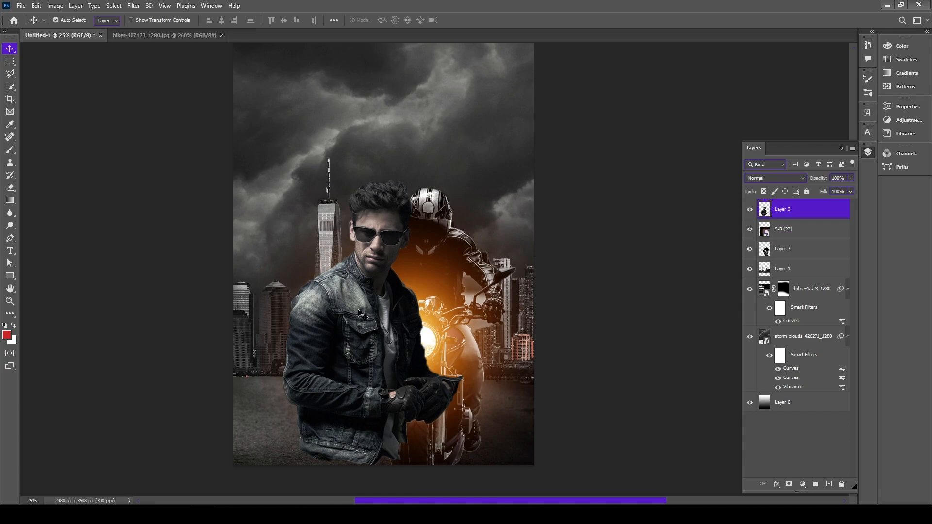
{"action": "left_click", "coordinate": [55, 6]}
{"action": "mouse_move", "coordinate": [81, 32]}
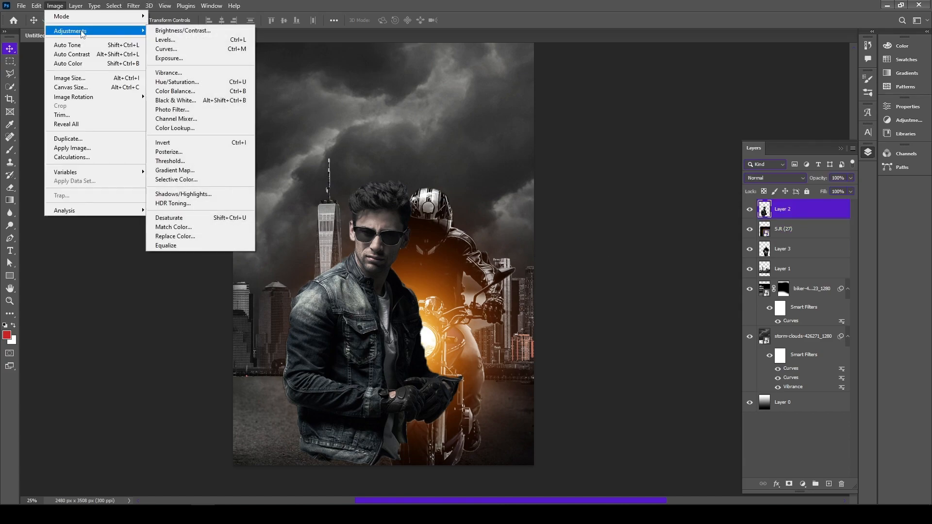
{"action": "left_click", "coordinate": [201, 84]}
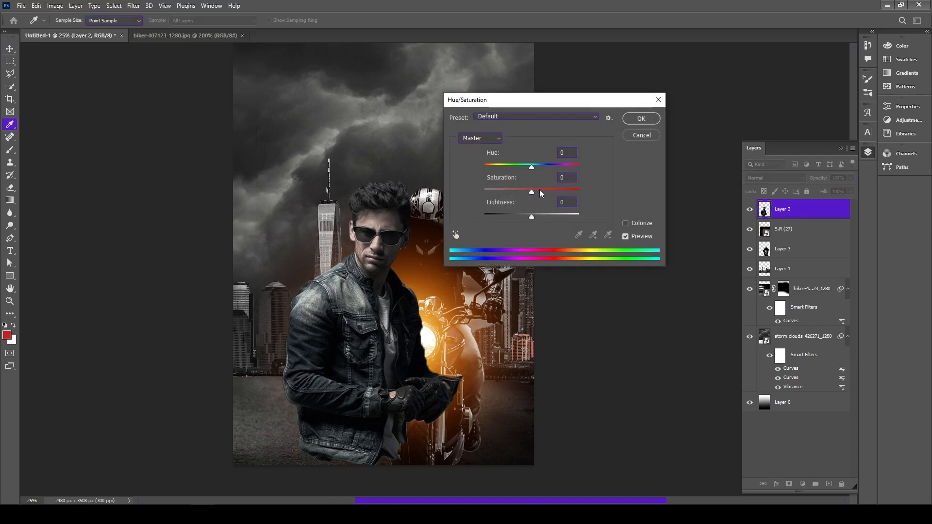
{"action": "left_click", "coordinate": [640, 118]}
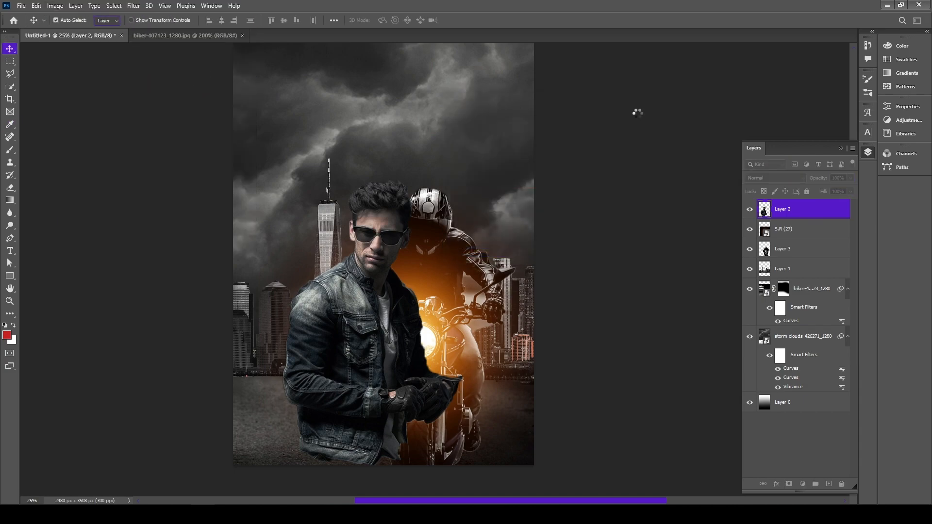
Boost the man's contrast with a Curves adjustment that brightens the jacket's highlights
{"action": "left_click", "coordinate": [134, 6]}
{"action": "mouse_move", "coordinate": [55, 6]}
{"action": "mouse_move", "coordinate": [97, 32]}
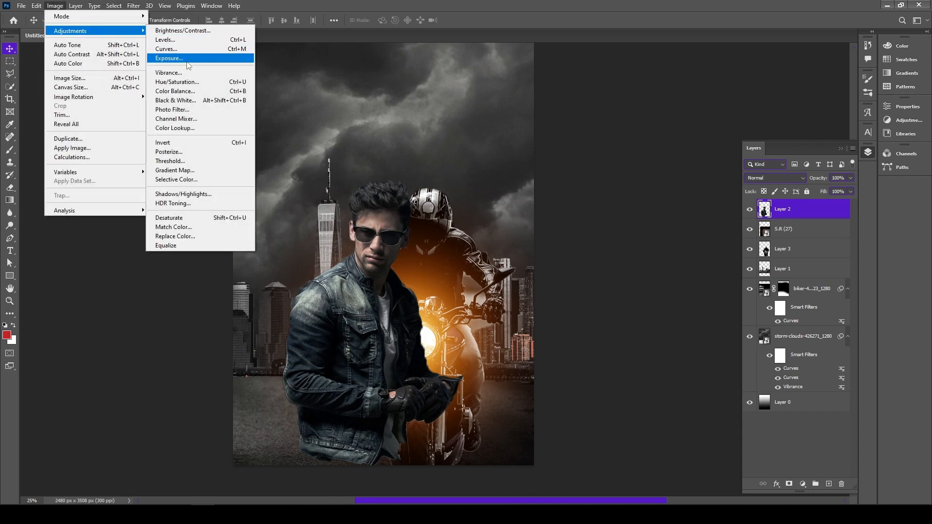
{"action": "left_click", "coordinate": [185, 49]}
{"action": "mouse_move", "coordinate": [600, 139]}
{"action": "left_mouse_down"}
{"action": "mouse_move", "coordinate": [600, 127]}
{"action": "mouse_move", "coordinate": [606, 133]}
{"action": "left_mouse_up"}
{"action": "mouse_move", "coordinate": [641, 99]}
{"action": "left_mouse_down"}
{"action": "mouse_move", "coordinate": [643, 108]}
{"action": "mouse_move", "coordinate": [621, 90]}
{"action": "mouse_move", "coordinate": [630, 96]}
{"action": "left_mouse_up"}
{"action": "left_click", "coordinate": [807, 30]}
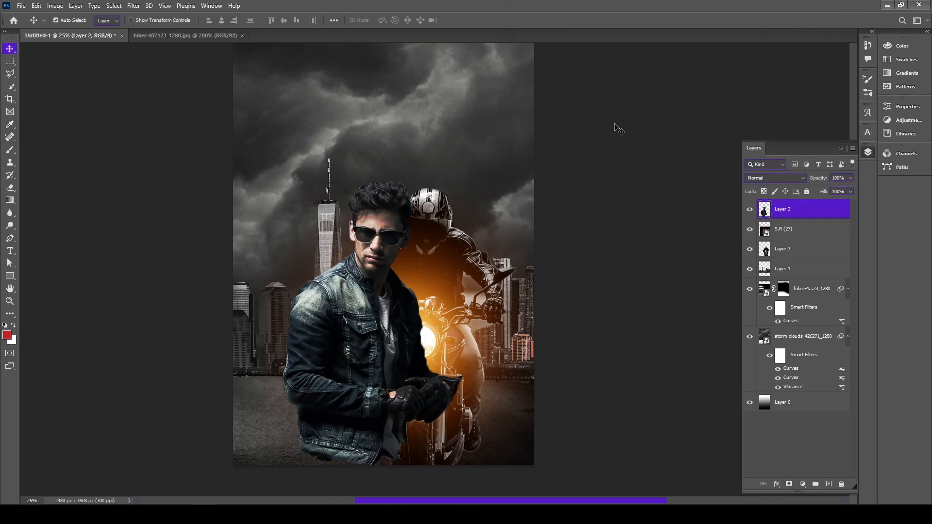
{"action": "left_click", "coordinate": [615, 125]}
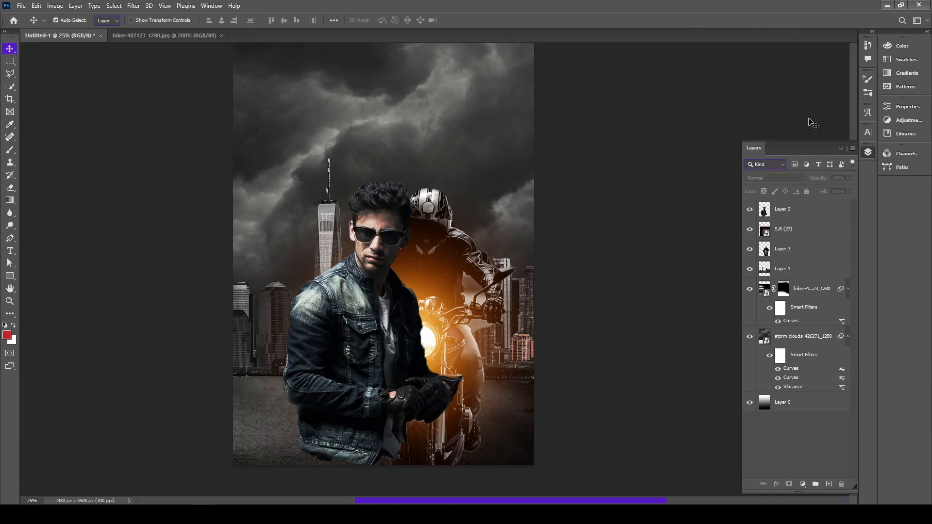
Place the S.R (27) glow image above Layer 2 and enlarge it to about 393% so that it covers the whole poster
{"action": "left_click", "coordinate": [799, 210]}
{"action": "scroll", "coordinate": [626, 176], "scroll_direction": "up", "scroll_amount": 1}
{"action": "left_click", "coordinate": [892, 5]}
{"action": "left_click_drag", "start_coordinate": [320, 129], "coordinate": [293, 226]}
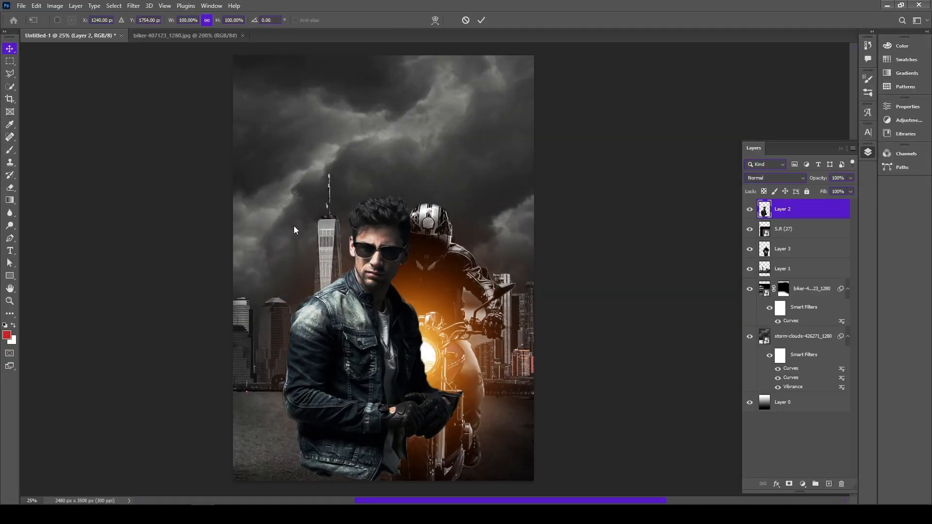
{"action": "left_click_drag", "start_coordinate": [435, 211], "coordinate": [599, 53]}
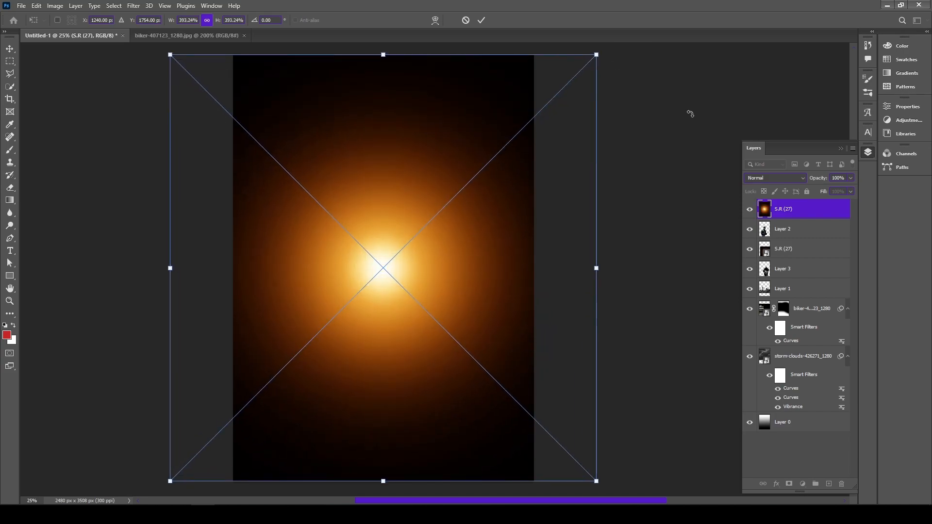
{"action": "left_click", "coordinate": [481, 20]}
Move the new glow beneath Layer 1 and set it to Linear Dodge (Add) at 70% opacity
{"action": "left_click_drag", "start_coordinate": [799, 210], "coordinate": [806, 298]}
{"action": "left_click", "coordinate": [786, 177]}
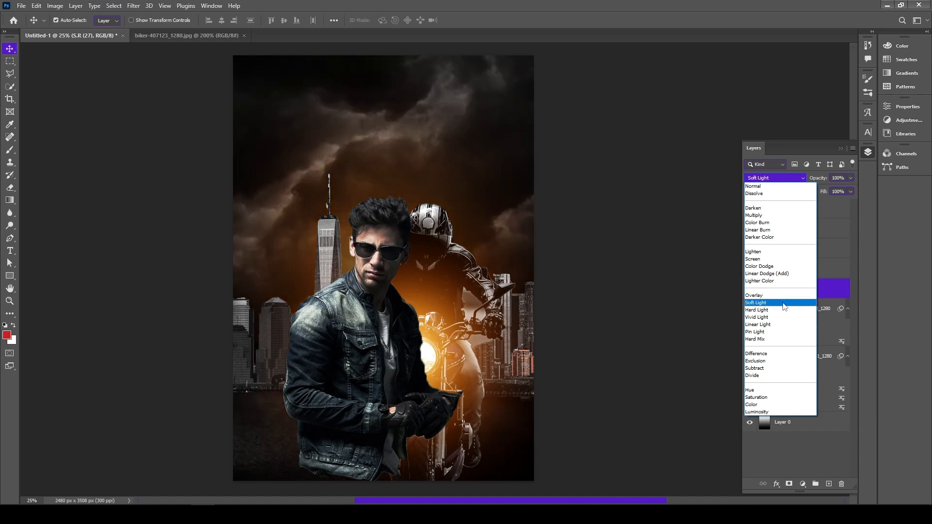
{"action": "left_click", "coordinate": [772, 274]}
{"action": "left_click_drag", "start_coordinate": [851, 177], "coordinate": [836, 192]}
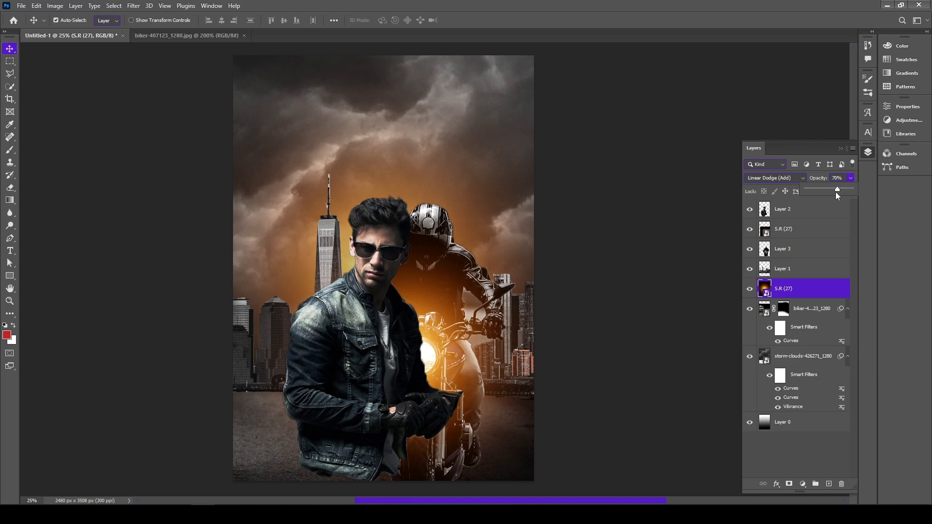
Bring out the detail on the man's Layer 2 with a Camera Raw filter, adjusting the clarity and dehaze
{"action": "left_click", "coordinate": [404, 316]}
{"action": "left_click", "coordinate": [133, 6]}
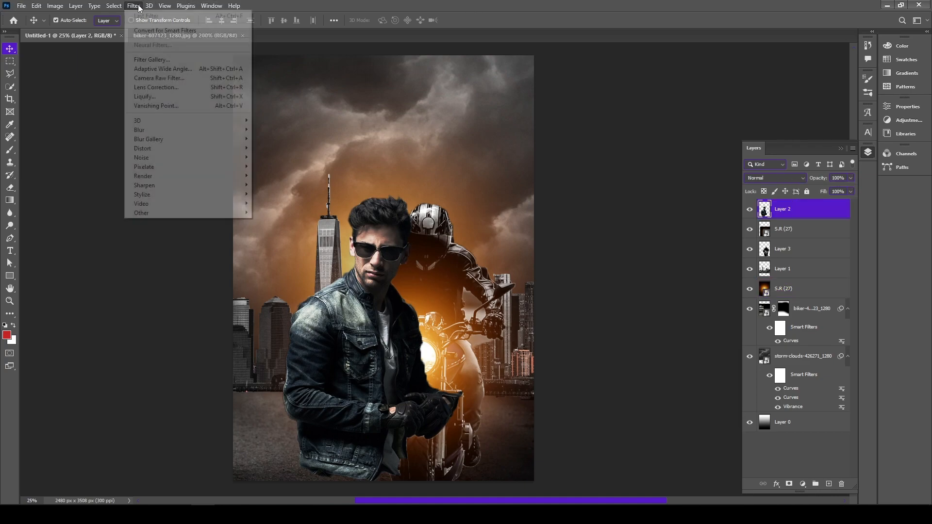
{"action": "left_click", "coordinate": [188, 31]}
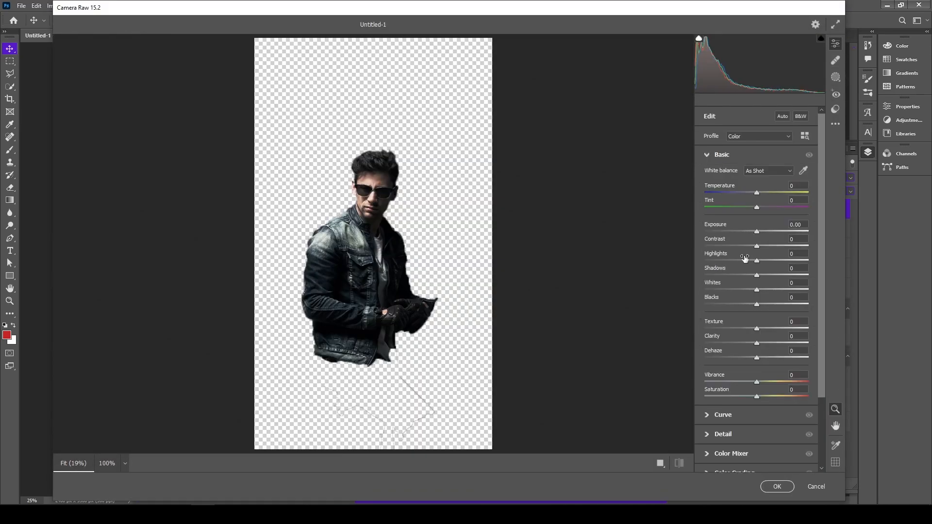
{"action": "mouse_move", "coordinate": [760, 345]}
{"action": "left_mouse_down"}
{"action": "mouse_move", "coordinate": [794, 345]}
{"action": "mouse_move", "coordinate": [777, 329]}
{"action": "mouse_move", "coordinate": [752, 357]}
{"action": "left_mouse_up"}
{"action": "left_click", "coordinate": [777, 487]}
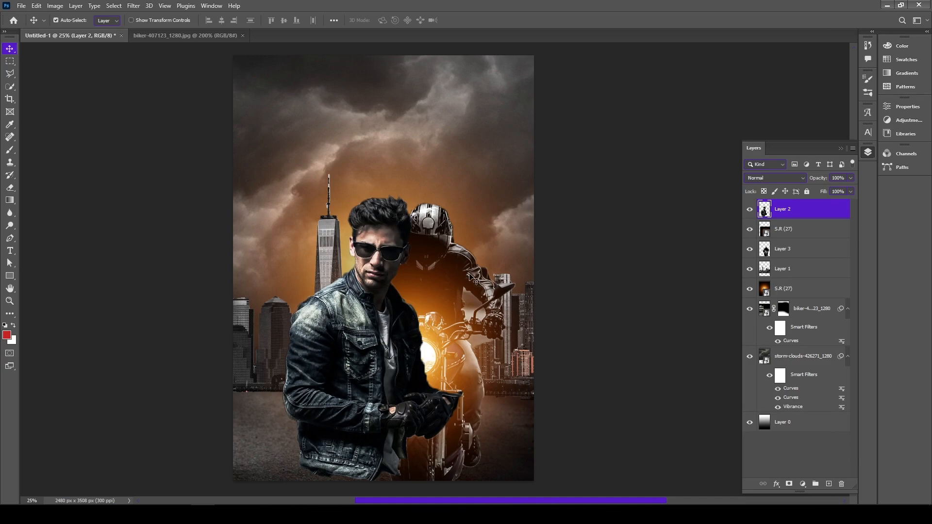
Apply the same Camera Raw filter to the motorcycle rider on Layer 3
{"action": "left_click", "coordinate": [449, 242]}
{"action": "left_click", "coordinate": [776, 250]}
{"action": "left_click", "coordinate": [134, 5]}
{"action": "left_click", "coordinate": [158, 16]}
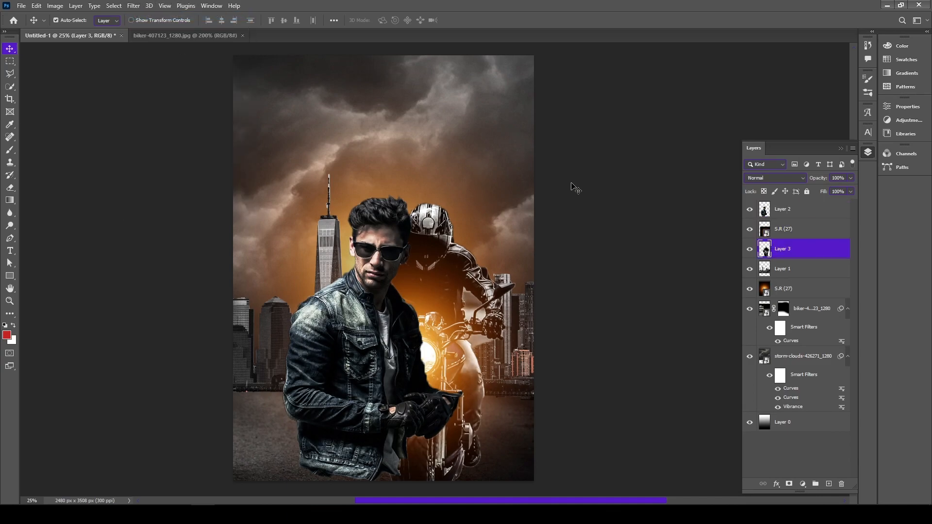
Enlarge the man on Layer 2 slightly and reposition him so that his jacket reaches the poster's bottom edge
{"action": "left_click", "coordinate": [783, 209]}
{"action": "key", "text": "ctrl+t"}
{"action": "left_click_drag", "start_coordinate": [463, 193], "coordinate": [471, 176]}
{"action": "left_click_drag", "start_coordinate": [381, 276], "coordinate": [378, 290]}
{"action": "key", "text": "Return"}
{"action": "left_click", "coordinate": [620, 201]}
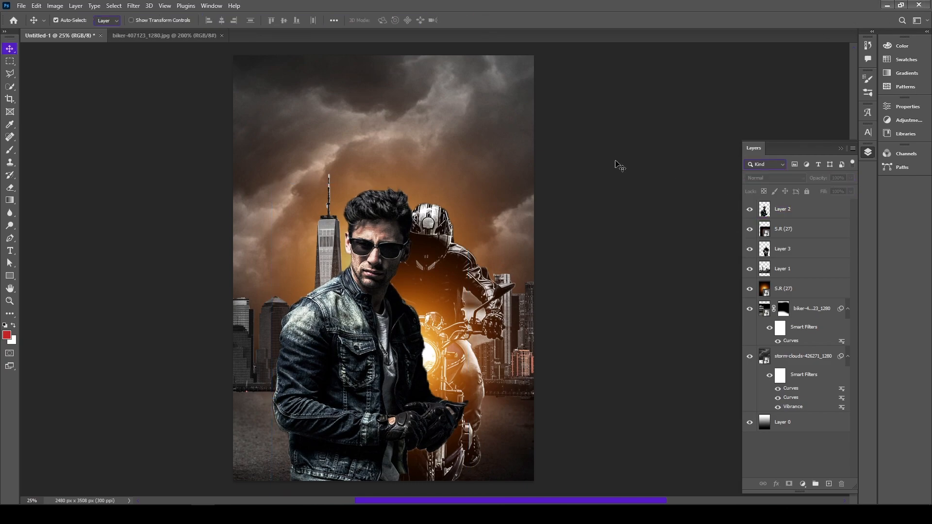
Place the free_dust_particle_background image on top of the layer stack and enlarge it to cover the poster
{"action": "left_click", "coordinate": [887, 5]}
{"action": "left_click", "coordinate": [204, 165]}
{"action": "left_click_drag", "start_coordinate": [204, 165], "coordinate": [272, 292]}
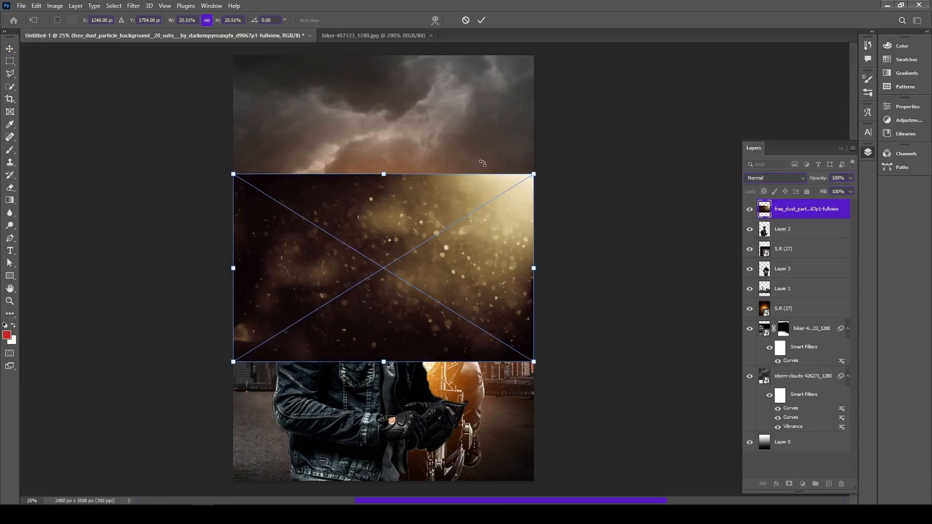
{"action": "left_click_drag", "start_coordinate": [535, 173], "coordinate": [669, 36]}
{"action": "left_click", "coordinate": [481, 19]}
Blend the dust particle layer with Soft Light and lower its fill to 68%
{"action": "left_click", "coordinate": [783, 183]}
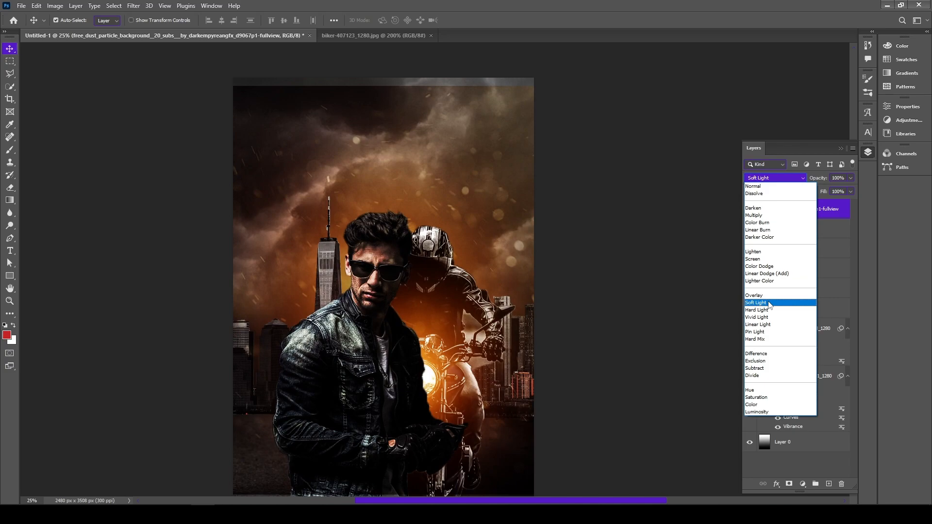
{"action": "left_click", "coordinate": [769, 302]}
{"action": "left_click_drag", "start_coordinate": [852, 192], "coordinate": [840, 205]}
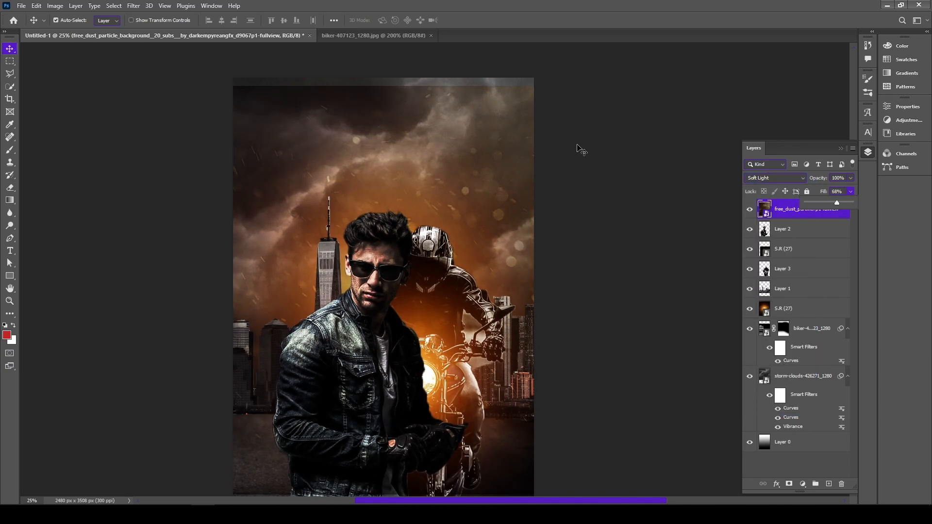
Enlarge the dust particle layer further so that it also covers the uncovered strip along the poster's top edge
{"action": "left_click", "coordinate": [505, 166]}
{"action": "key", "text": "ctrl+t"}
{"action": "left_click_drag", "start_coordinate": [718, 84], "coordinate": [768, 52]}
{"action": "left_click", "coordinate": [481, 20]}
Add a text layer reading "Bike Rider" in Cabin Regular, 60 pt, coloured white (ffffff)
{"action": "scroll", "coordinate": [675, 177], "scroll_direction": "down", "scroll_amount": 2}
{"action": "scroll", "coordinate": [675, 177], "scroll_direction": "up", "scroll_amount": 2}
{"action": "left_click", "coordinate": [9, 250]}
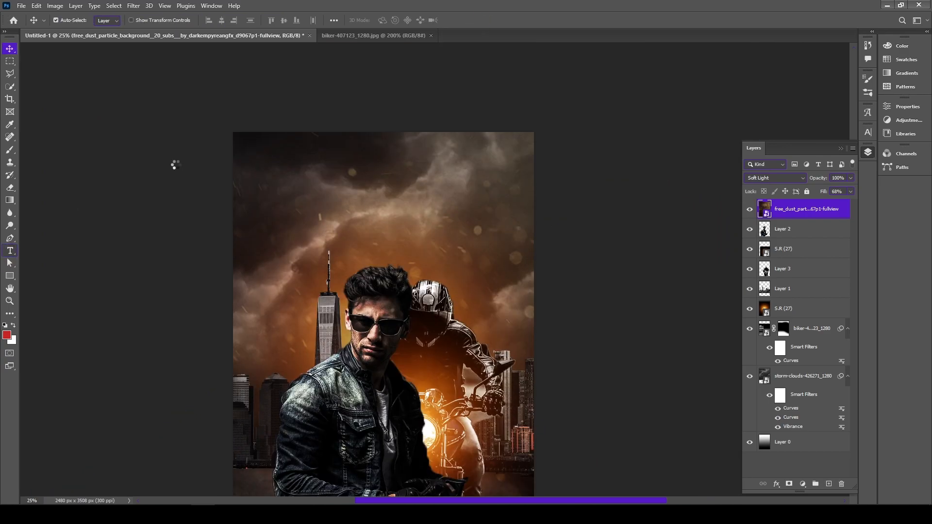
{"action": "left_click", "coordinate": [223, 68]}
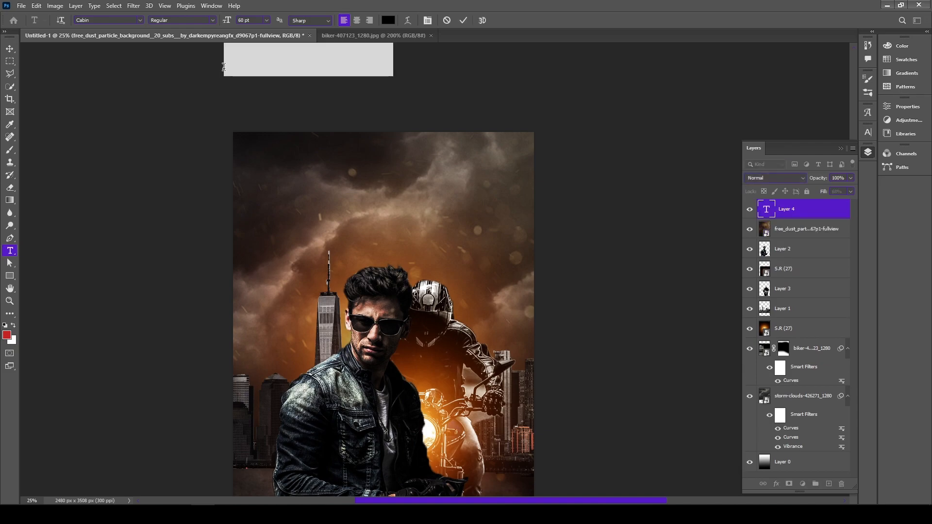
{"action": "type", "text": "BIKE"}
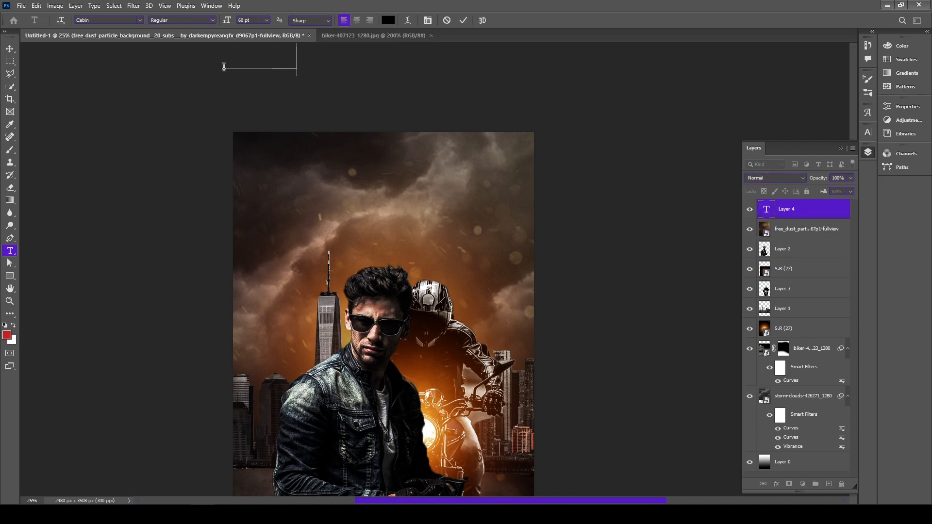
{"action": "type", "text": "ike"}
{"action": "key", "text": "ctrl+a"}
{"action": "left_click", "coordinate": [387, 20]}
{"action": "type", "text": "ffffff"}
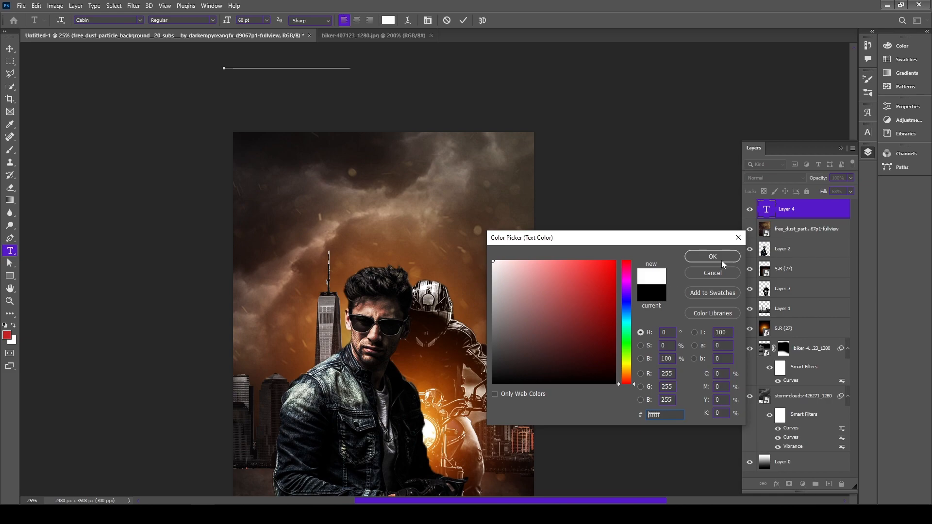
{"action": "left_click", "coordinate": [712, 256]}
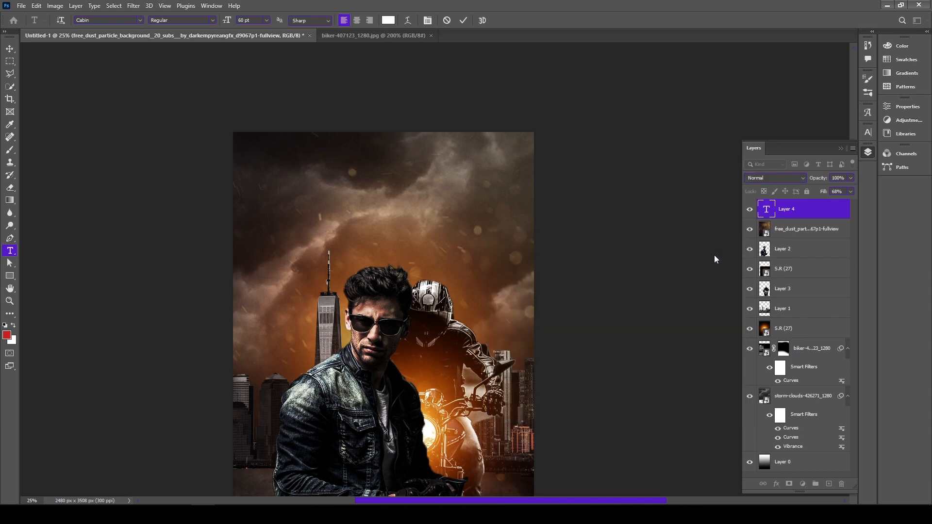
Scale the Bike Rider title to about 116%, place it in the sky above the man and open its text for editing
{"action": "left_click", "coordinate": [11, 50]}
{"action": "key", "text": "ctrl+t"}
{"action": "left_click_drag", "start_coordinate": [299, 73], "coordinate": [401, 214]}
{"action": "left_click_drag", "start_coordinate": [451, 180], "coordinate": [447, 187]}
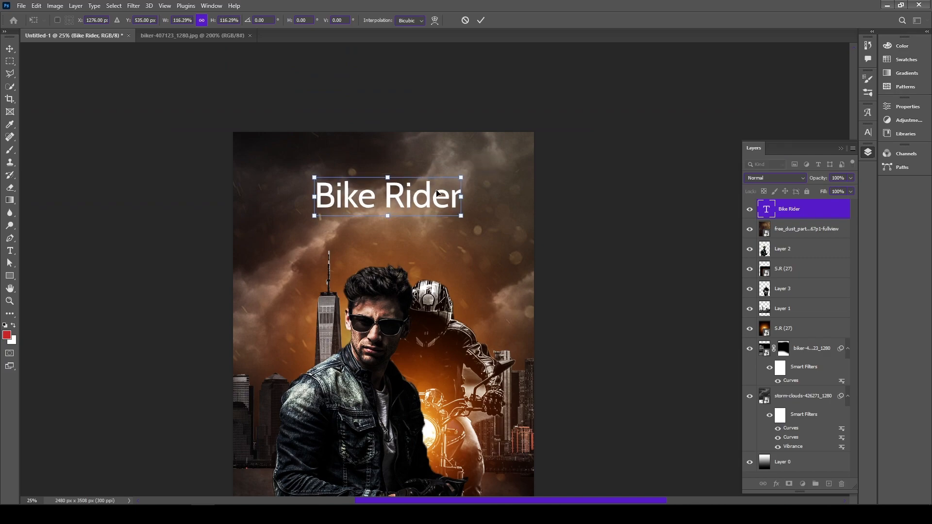
{"action": "key", "text": "Return"}
{"action": "double_click", "coordinate": [428, 199]}
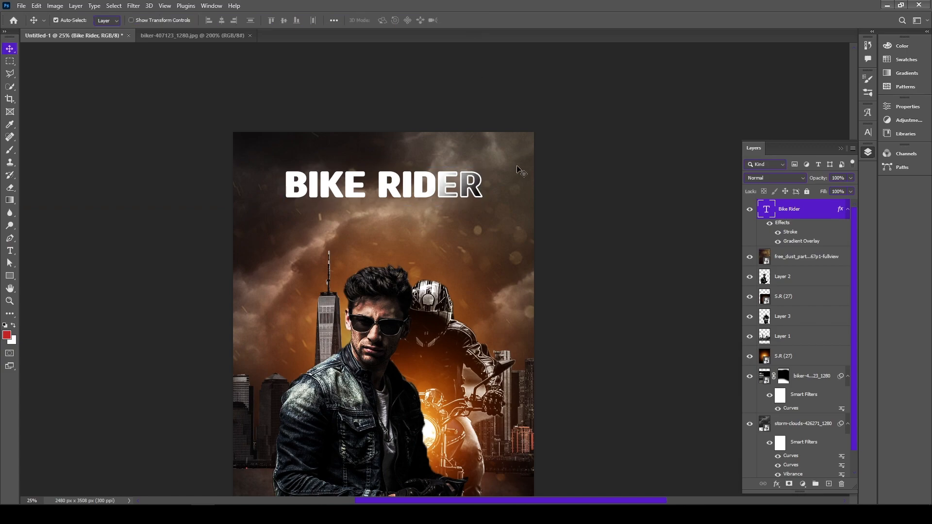
Try out styles for the title's Gradient Overlay, settling on a Linear gradient at a 77° angle
{"action": "double_click", "coordinate": [795, 243]}
{"action": "left_click", "coordinate": [773, 154]}
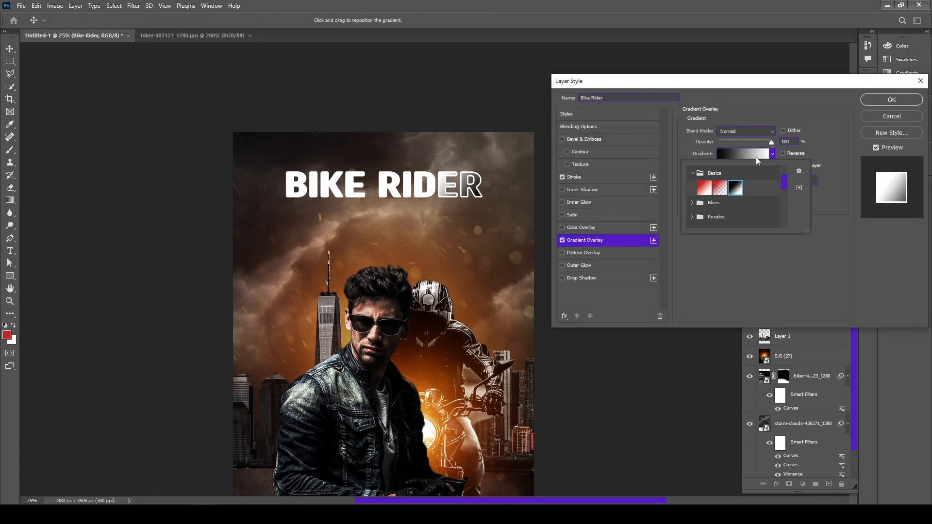
{"action": "left_click", "coordinate": [772, 153]}
{"action": "left_click_drag", "start_coordinate": [723, 178], "coordinate": [725, 173]}
{"action": "left_click", "coordinate": [742, 166]}
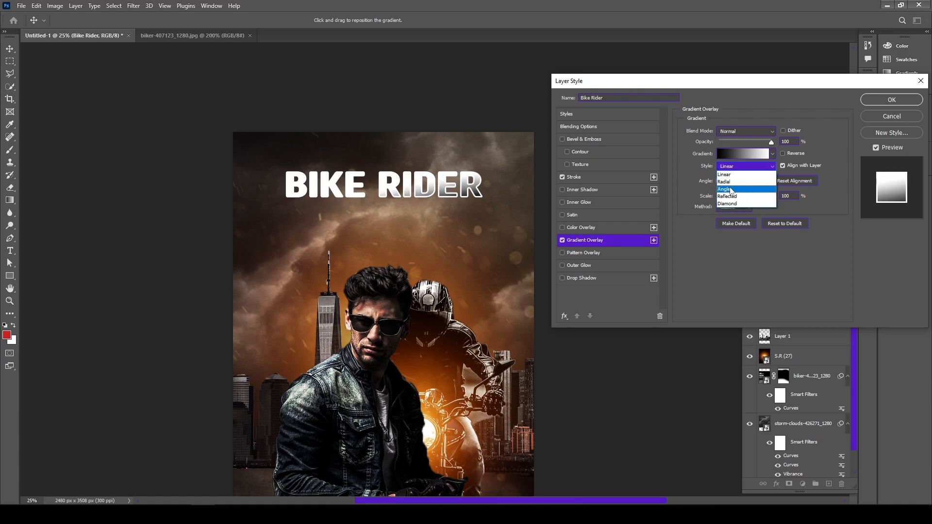
{"action": "left_click", "coordinate": [731, 176]}
{"action": "left_click", "coordinate": [738, 166]}
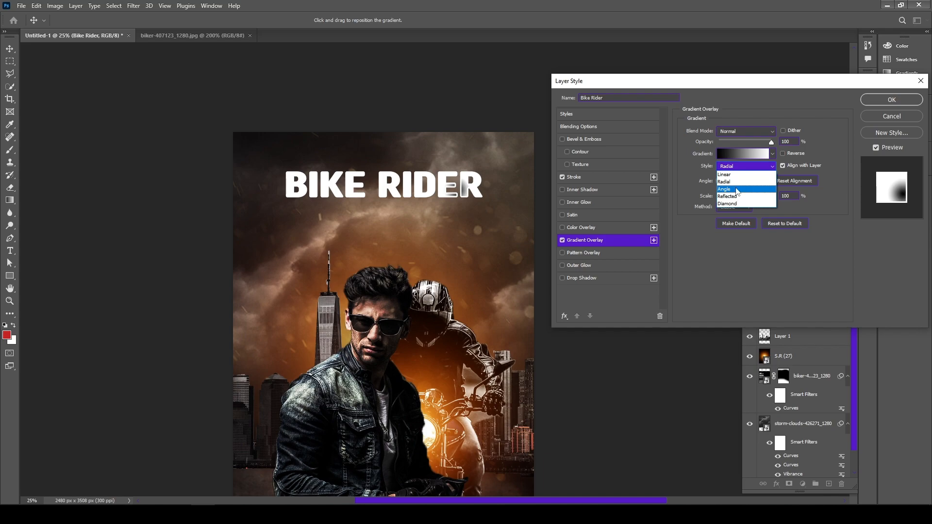
{"action": "left_click", "coordinate": [734, 172]}
{"action": "left_click_drag", "start_coordinate": [725, 176], "coordinate": [728, 176]}
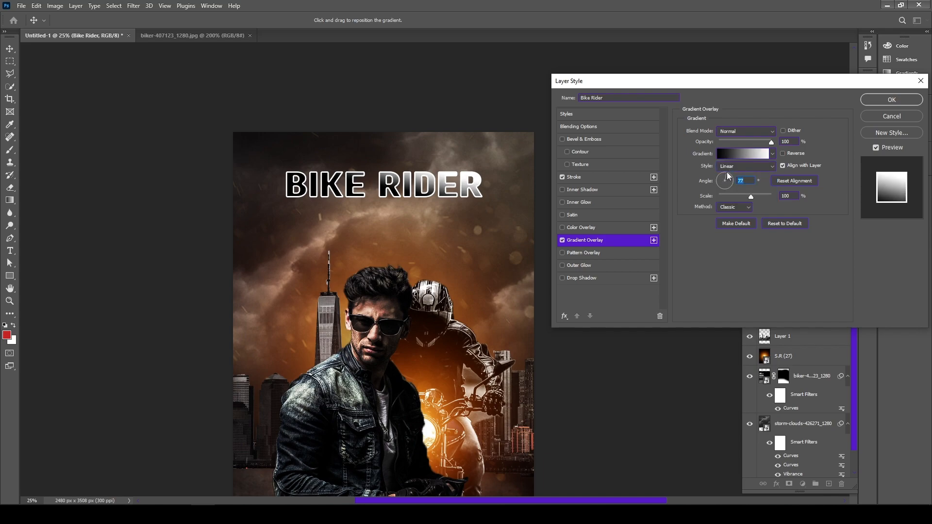
Save the title's black-to-white gradient as a new gradient preset
{"action": "left_click", "coordinate": [772, 155]}
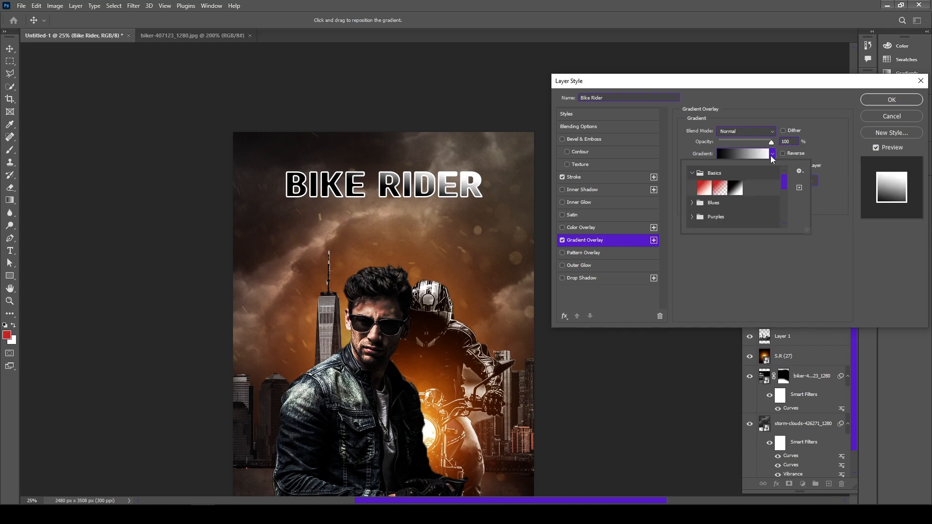
{"action": "left_click", "coordinate": [799, 188]}
{"action": "left_click", "coordinate": [565, 161]}
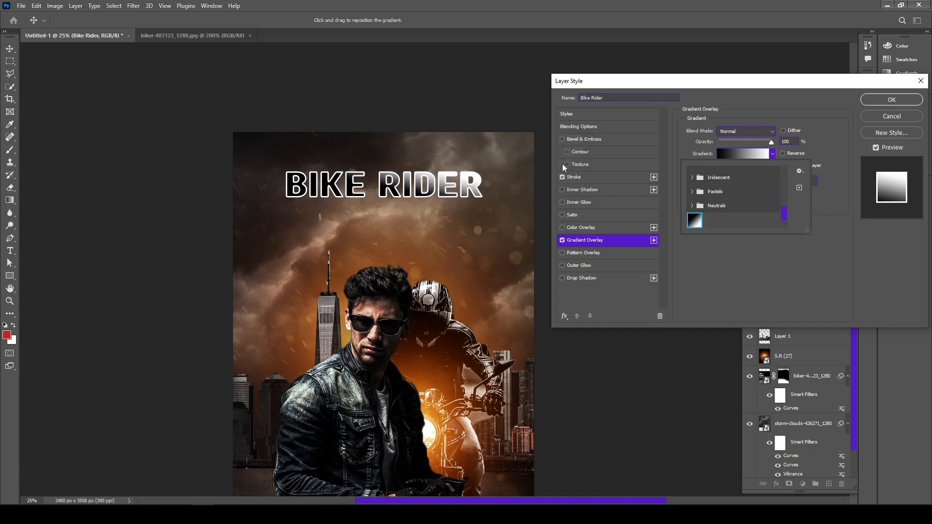
Browse the gradient presets and apply the near-black gradient from the Grays group to the title's overlay
{"action": "left_click", "coordinate": [692, 205]}
{"action": "left_click", "coordinate": [691, 191]}
{"action": "left_click", "coordinate": [692, 178]}
{"action": "scroll", "coordinate": [697, 179], "scroll_direction": "up", "scroll_amount": 2}
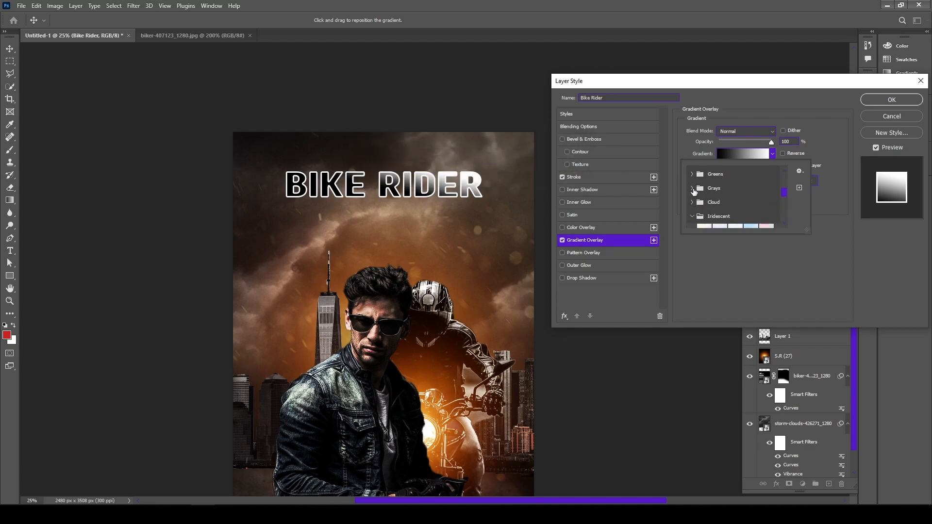
{"action": "left_click", "coordinate": [693, 189]}
{"action": "left_click", "coordinate": [766, 218]}
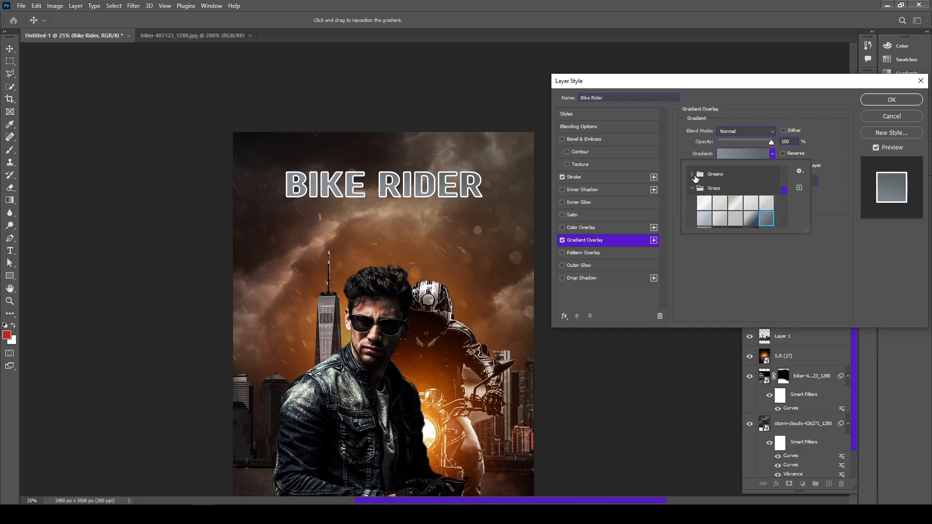
{"action": "scroll", "coordinate": [754, 223], "scroll_direction": "down", "scroll_amount": 1}
{"action": "left_click", "coordinate": [751, 218]}
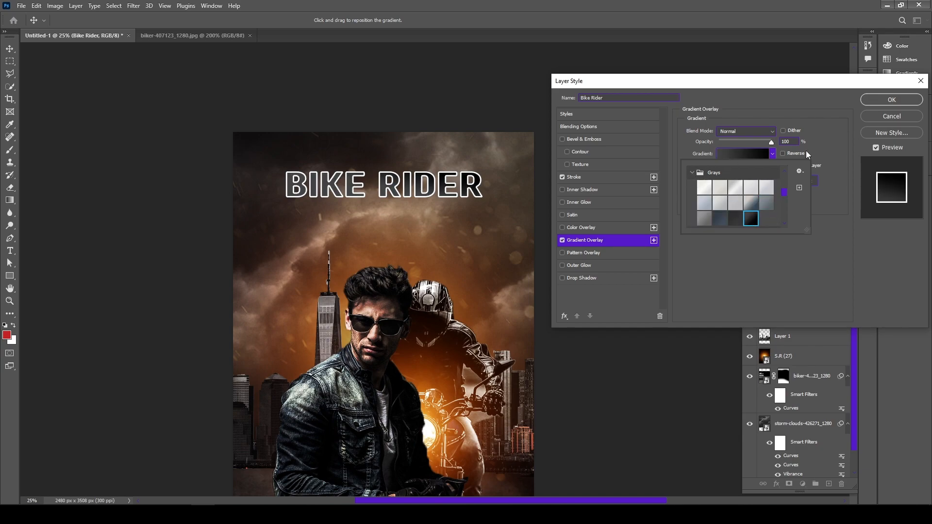
{"action": "left_click", "coordinate": [773, 154]}
Adjust the gradient overlay's scale and angle, lower its opacity and apply the layer style
{"action": "mouse_move", "coordinate": [741, 195]}
{"action": "left_mouse_down"}
{"action": "mouse_move", "coordinate": [733, 196]}
{"action": "mouse_move", "coordinate": [753, 193]}
{"action": "left_mouse_up"}
{"action": "left_click", "coordinate": [734, 195]}
{"action": "left_click_drag", "start_coordinate": [772, 142], "coordinate": [749, 142]}
{"action": "left_click_drag", "start_coordinate": [726, 180], "coordinate": [725, 174]}
{"action": "left_click", "coordinate": [901, 100]}
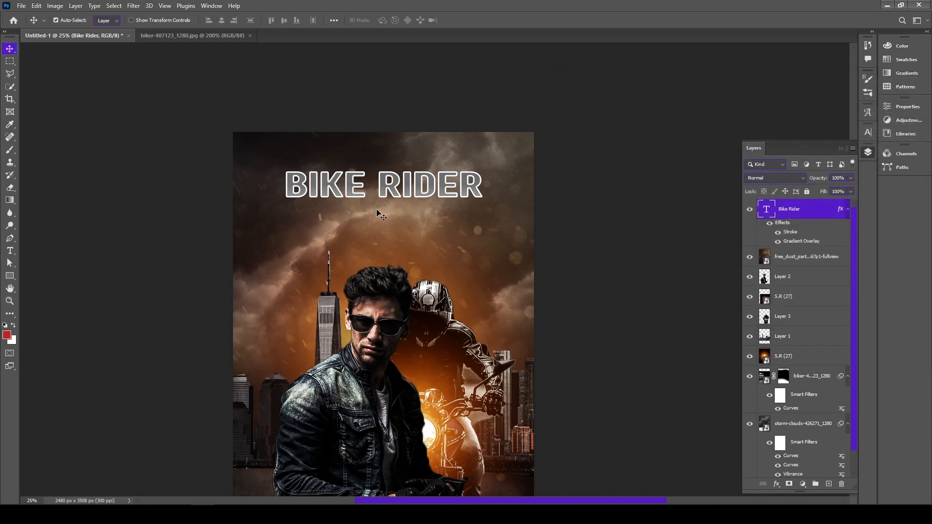
Reduce the size of the title's white stroke and nudge the title slightly to the right
{"action": "double_click", "coordinate": [799, 233]}
{"action": "double_click", "coordinate": [774, 131]}
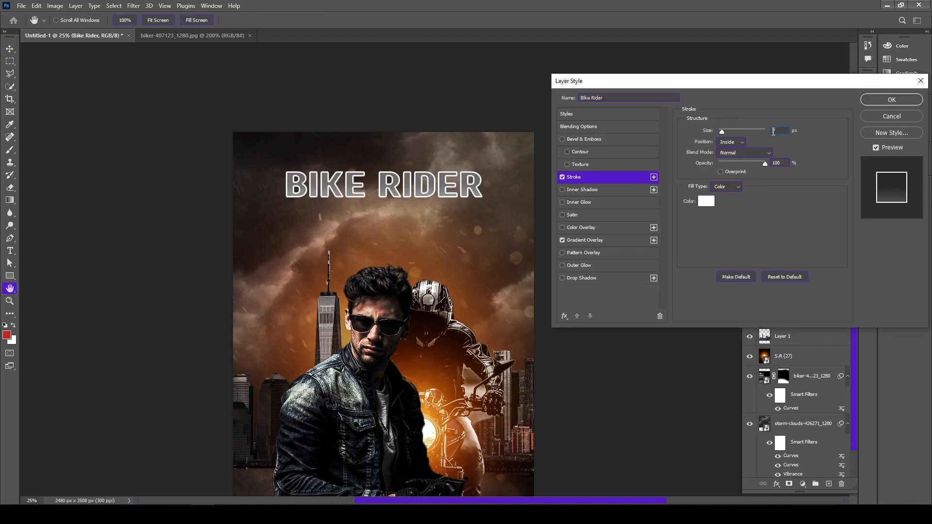
{"action": "left_click", "coordinate": [891, 99]}
{"action": "left_click_drag", "start_coordinate": [423, 192], "coordinate": [427, 192]}
{"action": "left_click", "coordinate": [614, 182]}
{"action": "scroll", "coordinate": [614, 194], "scroll_direction": "down", "scroll_amount": 1}
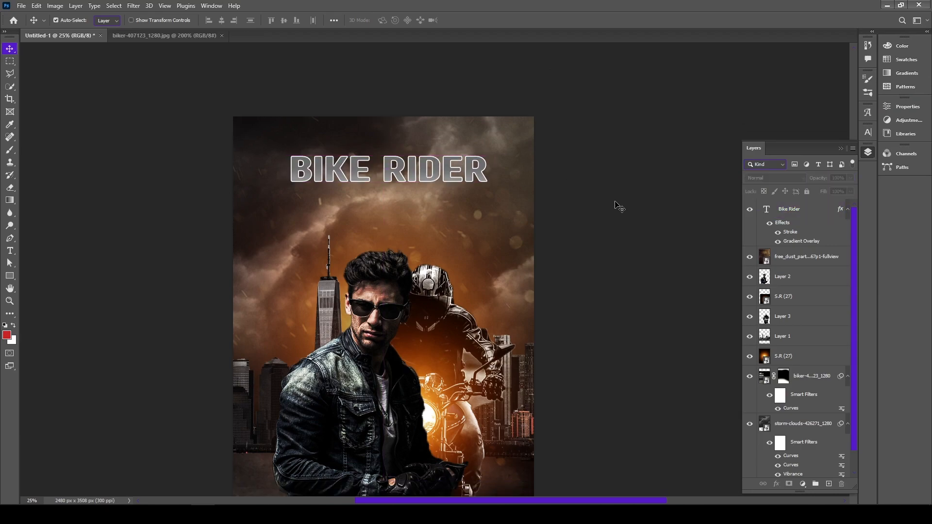
Add a Multiply drop shadow at 28% opacity and a soft white Screen inner glow to the title
{"action": "double_click", "coordinate": [802, 222]}
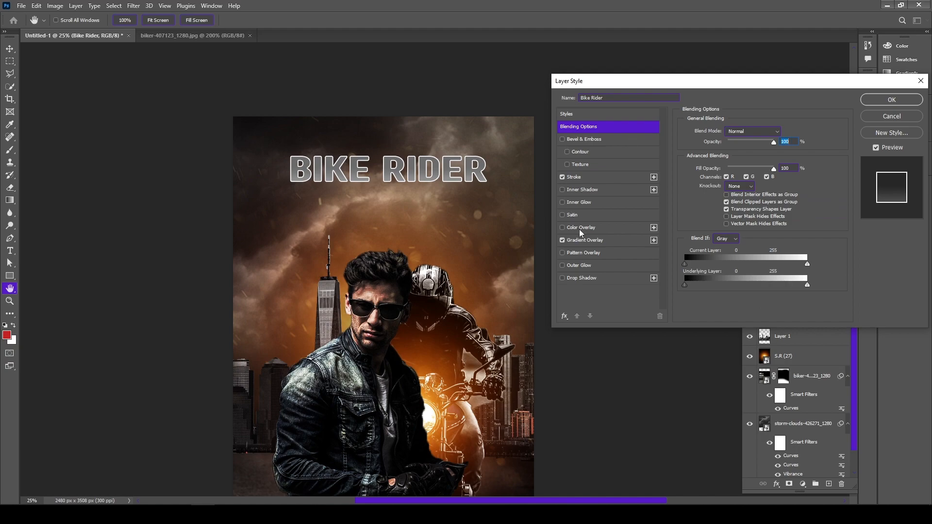
{"action": "left_click", "coordinate": [588, 279]}
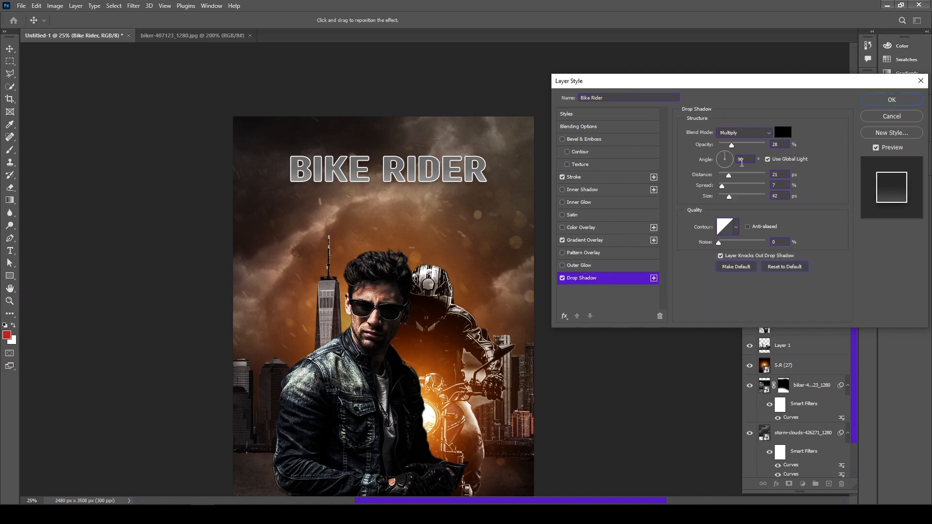
{"action": "left_click", "coordinate": [581, 204]}
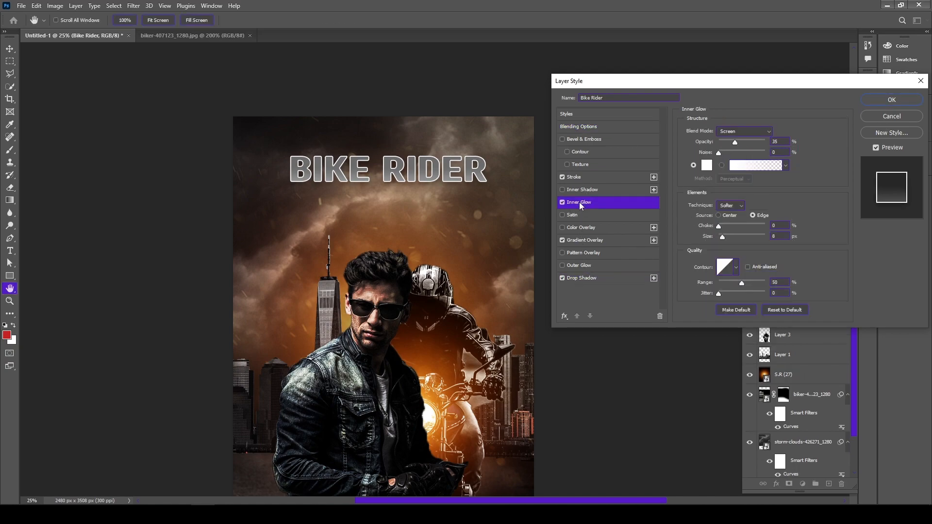
{"action": "mouse_move", "coordinate": [723, 226]}
{"action": "left_mouse_down"}
{"action": "mouse_move", "coordinate": [746, 223]}
{"action": "mouse_move", "coordinate": [708, 222]}
{"action": "left_mouse_up"}
Add a Color Overlay in pale peach to the title in Normal mode at 100% opacity
{"action": "left_click", "coordinate": [587, 226]}
{"action": "left_click", "coordinate": [783, 133]}
{"action": "mouse_move", "coordinate": [525, 269]}
{"action": "left_mouse_down"}
{"action": "mouse_move", "coordinate": [495, 289]}
{"action": "mouse_move", "coordinate": [492, 305]}
{"action": "mouse_move", "coordinate": [493, 279]}
{"action": "mouse_move", "coordinate": [549, 284]}
{"action": "mouse_move", "coordinate": [536, 290]}
{"action": "mouse_move", "coordinate": [547, 326]}
{"action": "mouse_move", "coordinate": [585, 291]}
{"action": "mouse_move", "coordinate": [504, 253]}
{"action": "mouse_move", "coordinate": [512, 267]}
{"action": "left_mouse_up"}
{"action": "left_click", "coordinate": [712, 256]}
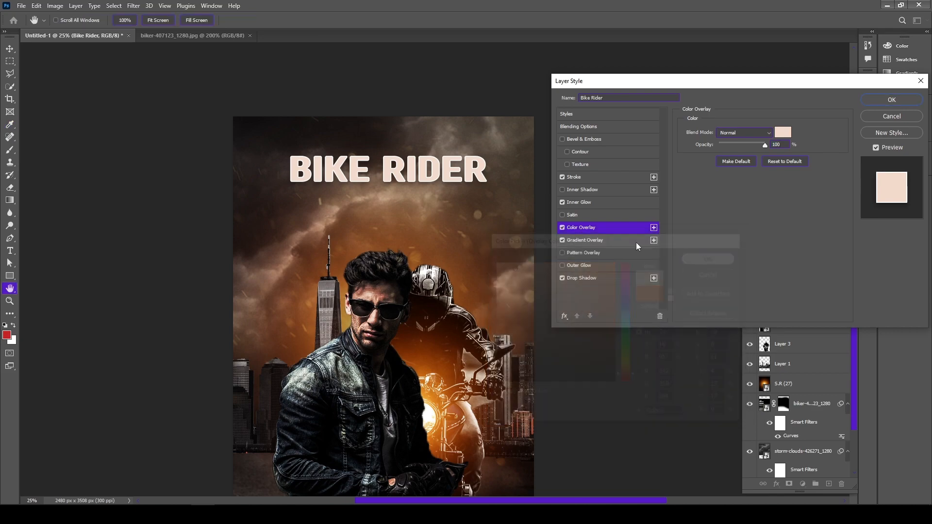
Apply the layer style and hide the title's Gradient Overlay and Color Overlay effects
{"action": "left_click", "coordinate": [891, 99]}
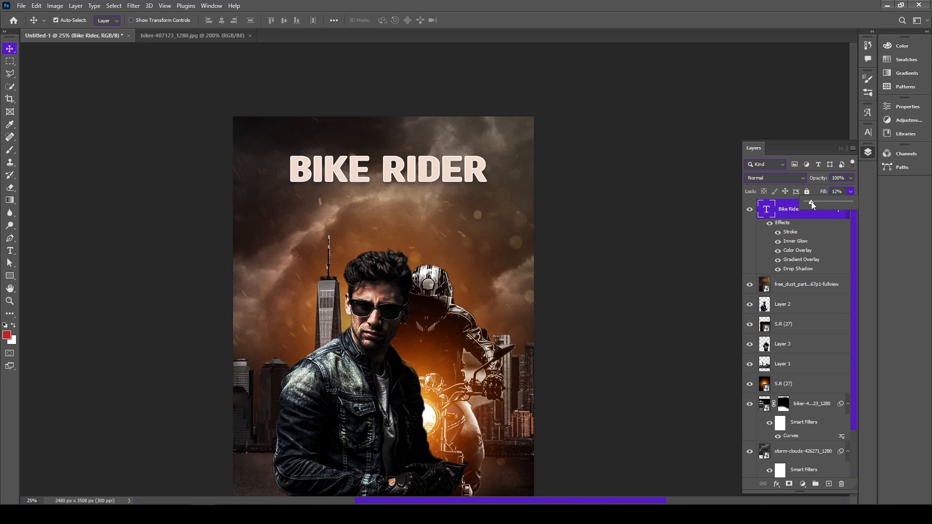
{"action": "left_click", "coordinate": [770, 224]}
{"action": "left_click", "coordinate": [770, 224]}
{"action": "left_click", "coordinate": [779, 260]}
{"action": "left_click", "coordinate": [777, 251]}
Move the BIKE RIDER title slightly lower and scale it down a little
{"action": "left_click_drag", "start_coordinate": [395, 180], "coordinate": [394, 189]}
{"action": "key", "text": "ctrl+t"}
{"action": "left_click_drag", "start_coordinate": [486, 200], "coordinate": [478, 197]}
{"action": "key", "text": "Return"}
{"action": "mouse_move", "coordinate": [416, 185]}
{"action": "left_mouse_down"}
{"action": "mouse_move", "coordinate": [413, 220]}
{"action": "mouse_move", "coordinate": [413, 187]}
{"action": "left_mouse_up"}
{"action": "left_click", "coordinate": [619, 176]}
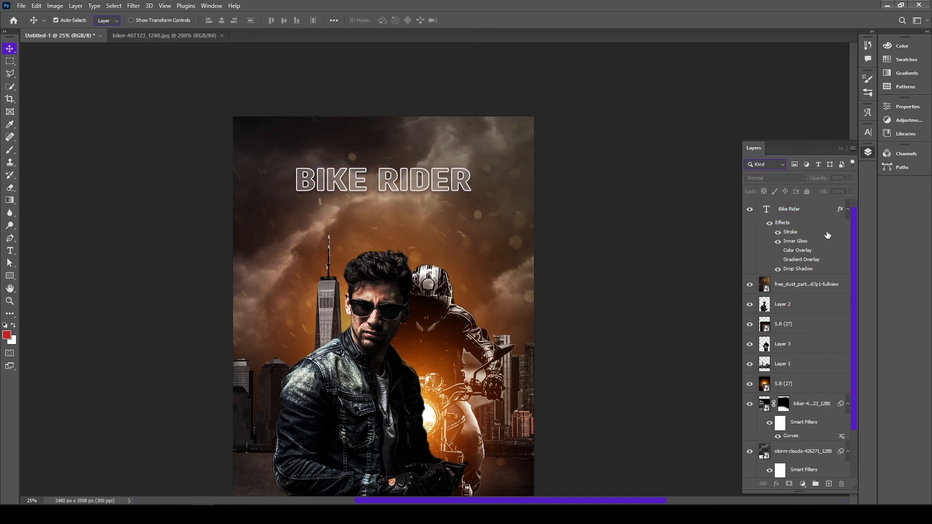
Set the title layer's fill to 0% and nudge the title slightly to the right
{"action": "left_click", "coordinate": [795, 207]}
{"action": "left_click", "coordinate": [851, 191]}
{"action": "left_click_drag", "start_coordinate": [852, 203], "coordinate": [806, 207]}
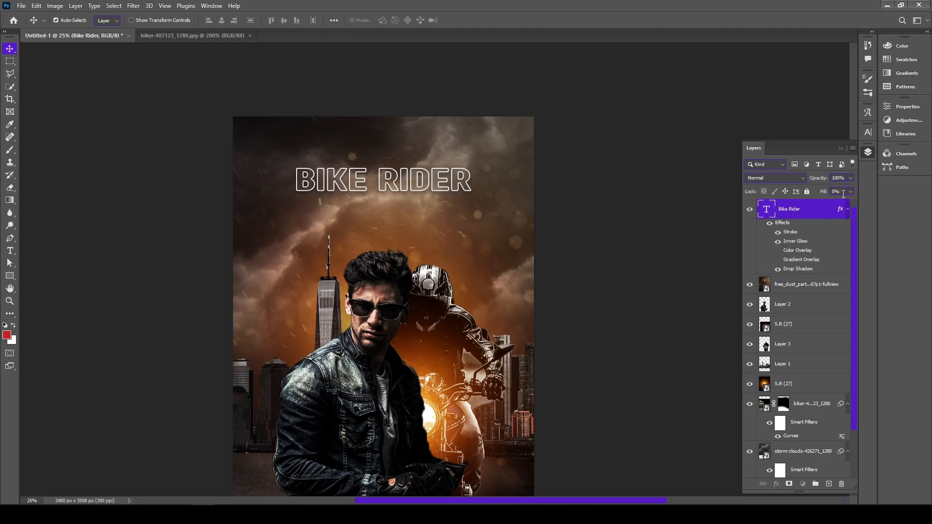
{"action": "left_click", "coordinate": [851, 191]}
{"action": "left_click", "coordinate": [808, 202]}
{"action": "left_click", "coordinate": [631, 172]}
{"action": "left_click_drag", "start_coordinate": [419, 182], "coordinate": [422, 183]}
{"action": "left_click", "coordinate": [605, 189]}
{"action": "scroll", "coordinate": [602, 187], "scroll_direction": "down", "scroll_amount": 1}
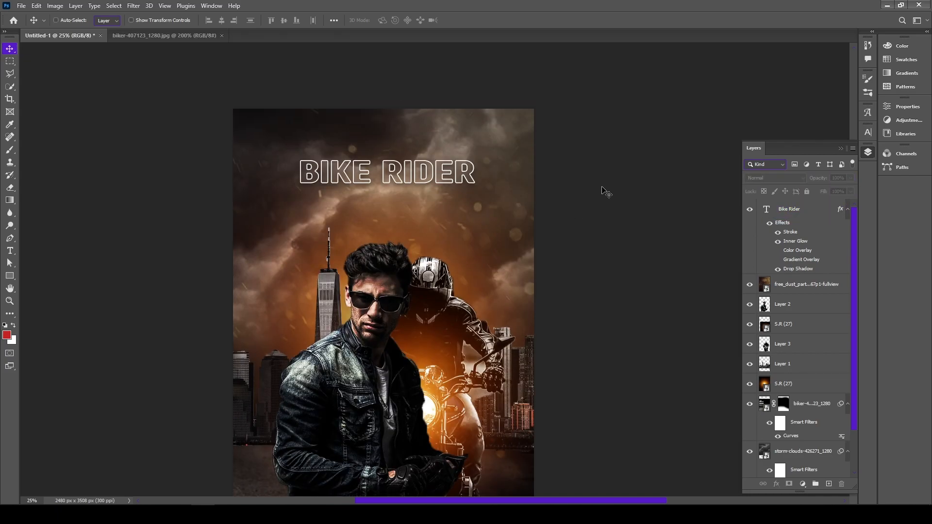
{"action": "key", "text": "ctrl+minus"}
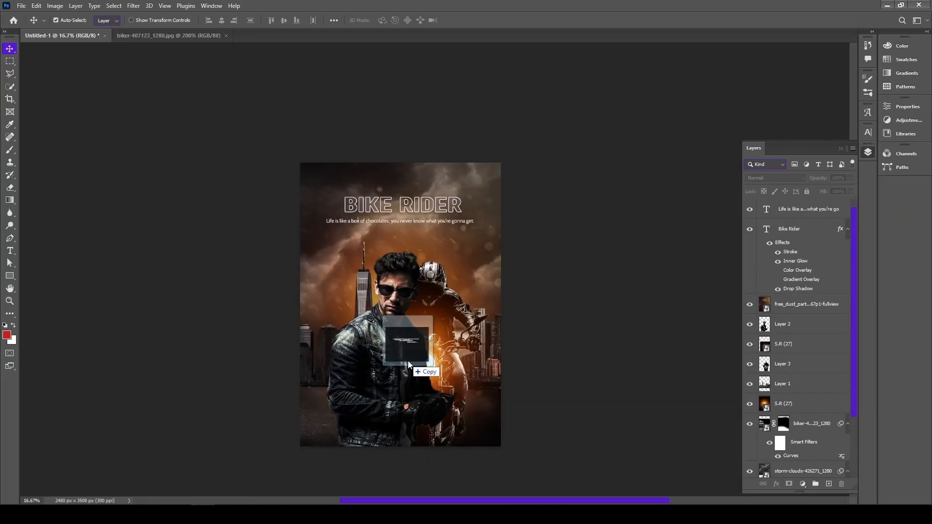
Position the placed "A woman whose smile is open" quote just beneath the title and hide the "Life is like a..." text layer
{"action": "left_click_drag", "start_coordinate": [408, 360], "coordinate": [407, 360]}
{"action": "left_click_drag", "start_coordinate": [411, 285], "coordinate": [414, 226]}
{"action": "left_click", "coordinate": [480, 21]}
{"action": "left_click", "coordinate": [750, 229]}
{"action": "scroll", "coordinate": [567, 231], "scroll_direction": "down", "scroll_amount": 2}
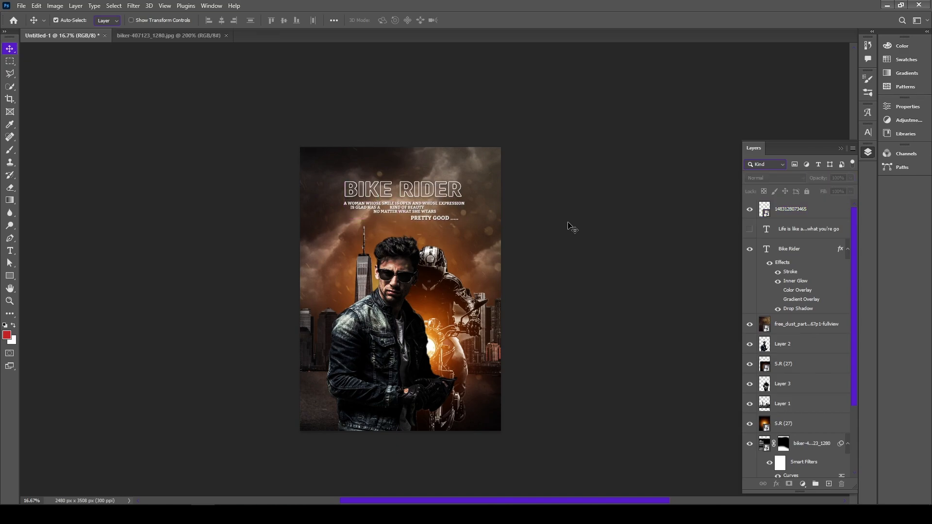
Enlarge the title and the quote beneath it together to about 110% and move them higher on the poster
{"action": "left_click", "coordinate": [809, 230], "text": "shift"}
{"action": "left_click", "coordinate": [806, 229], "text": "ctrl"}
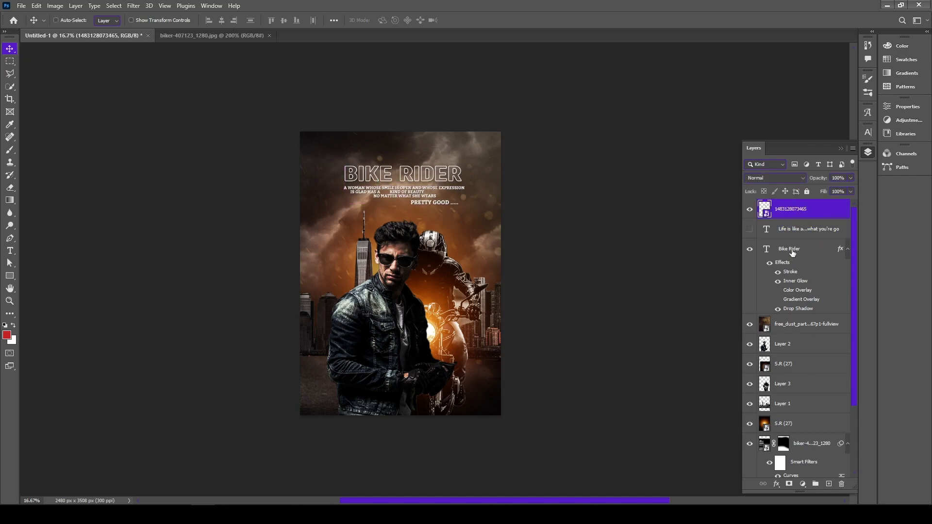
{"action": "left_click", "coordinate": [801, 249], "text": "ctrl"}
{"action": "key", "text": "ctrl+t"}
{"action": "left_click_drag", "start_coordinate": [464, 164], "coordinate": [470, 162]}
{"action": "left_click_drag", "start_coordinate": [425, 193], "coordinate": [420, 185]}
{"action": "left_click", "coordinate": [480, 20]}
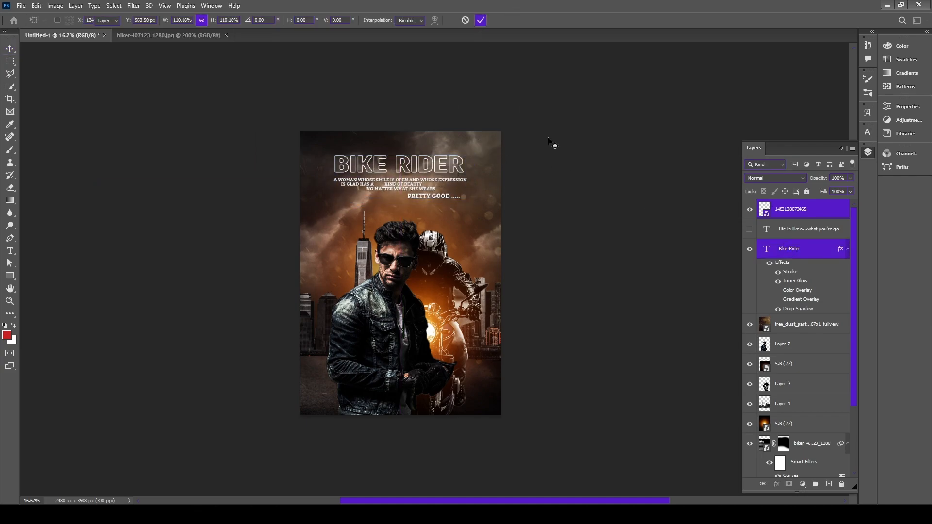
{"action": "left_click", "coordinate": [522, 108]}
{"action": "scroll", "coordinate": [576, 166], "scroll_direction": "down", "scroll_amount": 2}
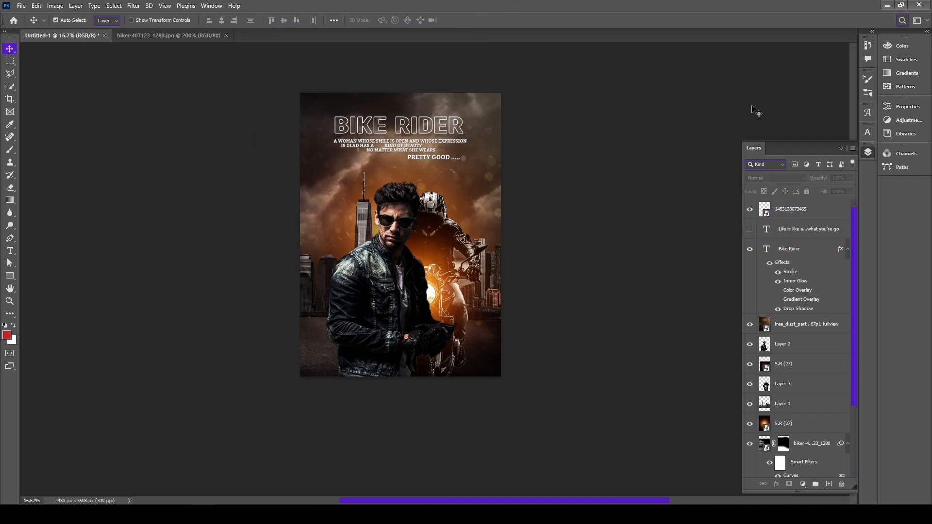
Place the "Sometimes its not the person you miss" quote image near the poster's lower edge and move its layer below Layer 3
{"action": "left_click", "coordinate": [886, 5]}
{"action": "left_click", "coordinate": [444, 255]}
{"action": "left_click_drag", "start_coordinate": [231, 478], "coordinate": [389, 351]}
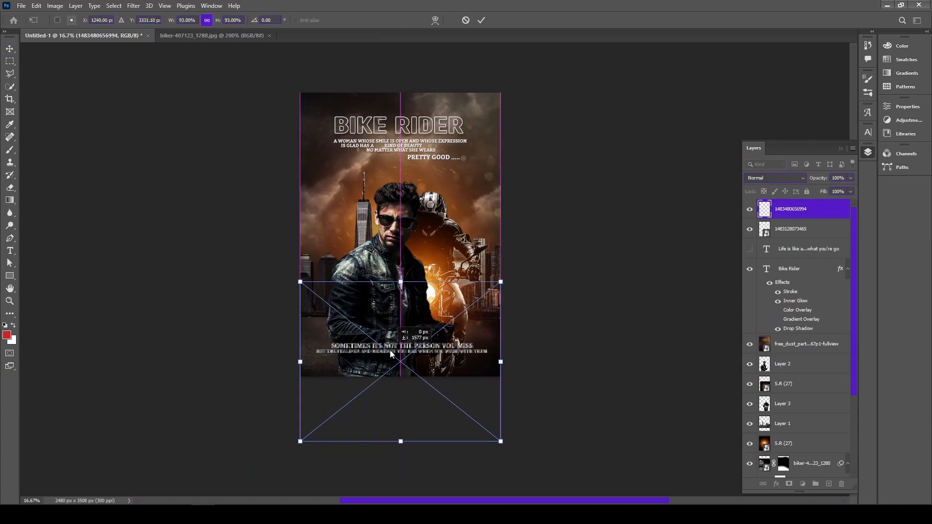
{"action": "left_click", "coordinate": [481, 20]}
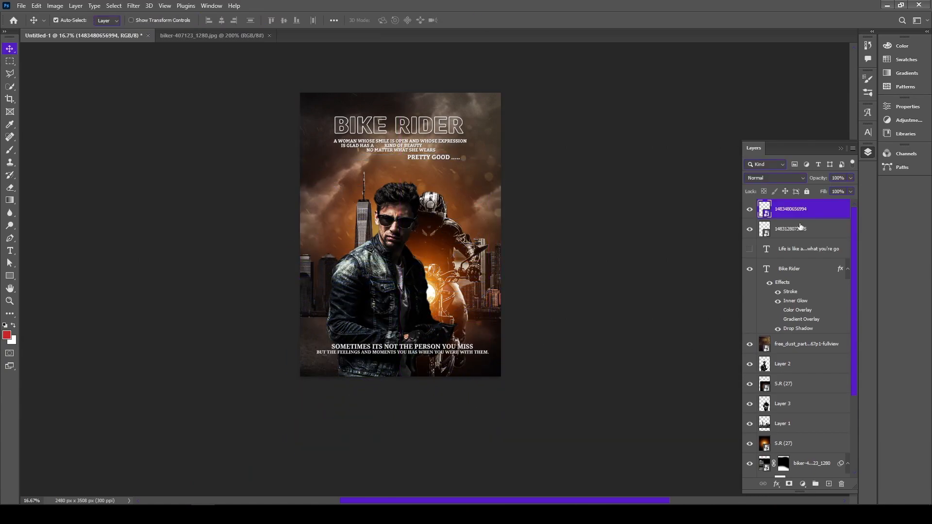
{"action": "left_click_drag", "start_coordinate": [791, 209], "coordinate": [794, 412]}
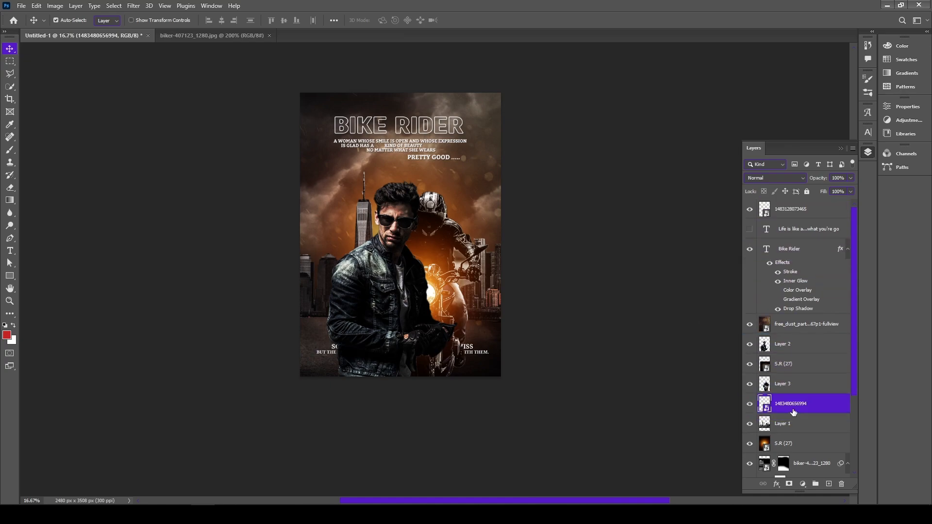
Rotate the dust particle layer by about 59° and apply the transformation
{"action": "left_click", "coordinate": [482, 353]}
{"action": "key", "text": "ctrl+t"}
{"action": "left_click_drag", "start_coordinate": [678, 374], "coordinate": [404, 482]}
{"action": "left_click", "coordinate": [481, 20]}
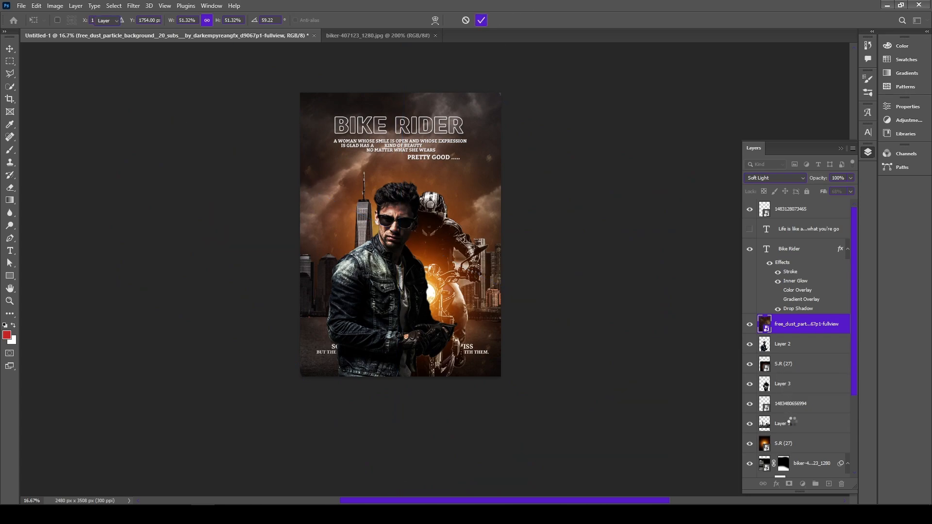
Rotate the lower quote clockwise to stand vertically along the poster's right edge and reduce its layer fill so it looks faint
{"action": "left_click", "coordinate": [796, 404]}
{"action": "key", "text": "ctrl+t"}
{"action": "left_click_drag", "start_coordinate": [533, 288], "coordinate": [463, 453]}
{"action": "left_click_drag", "start_coordinate": [412, 344], "coordinate": [481, 242]}
{"action": "left_click", "coordinate": [482, 20]}
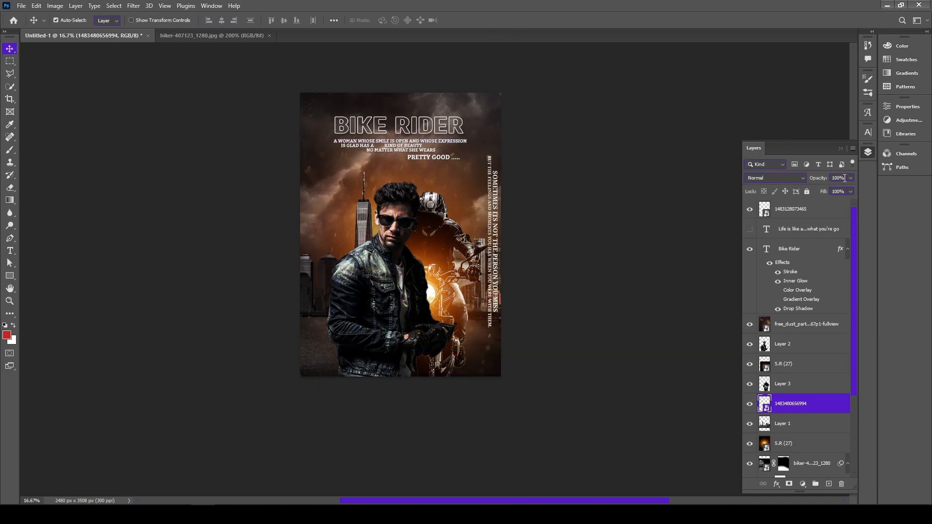
{"action": "left_click_drag", "start_coordinate": [830, 192], "coordinate": [819, 192]}
{"action": "left_click", "coordinate": [568, 137]}
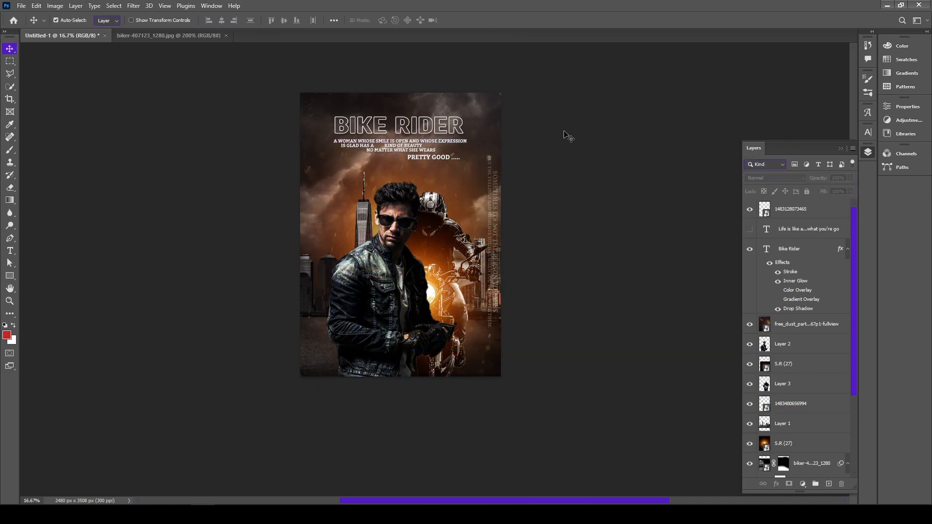